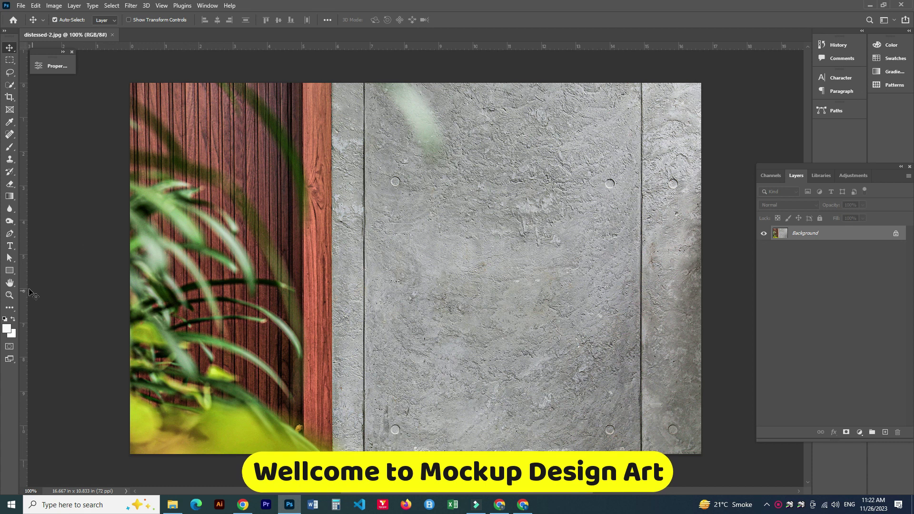
- Type the black logo text MOCKUP DESIGN ART and move it onto the concrete panel
click(10, 245)
click(418, 256)
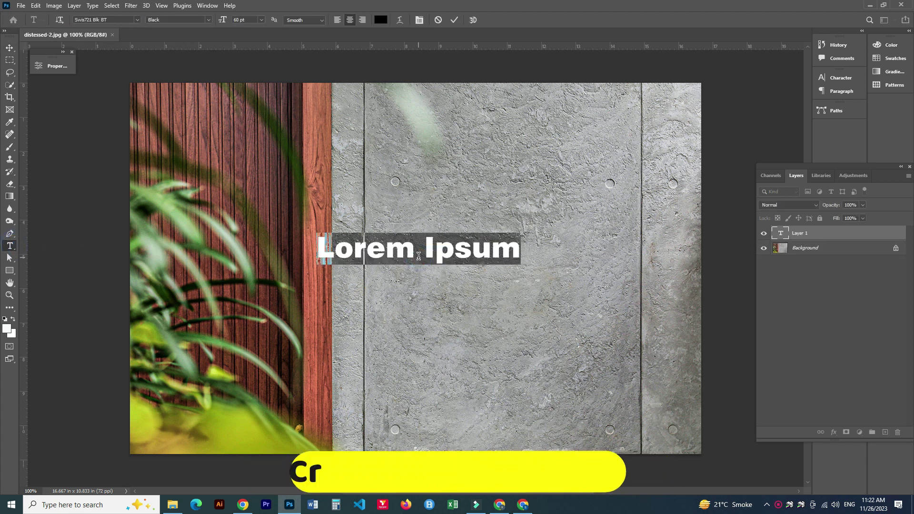
text(MOCKU)
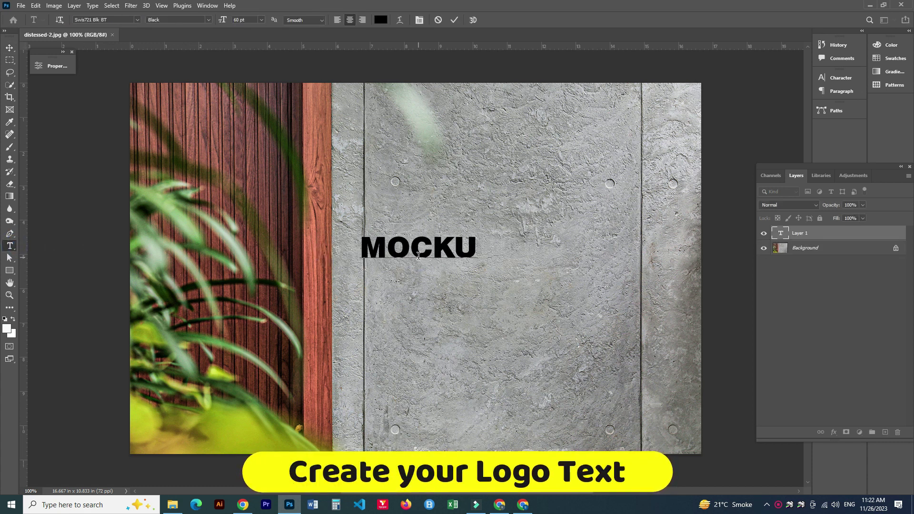
text(P )
text(DESIGN)
text( ART)
click(10, 48)
mouse_move(425, 261)
mouse_down()
mouse_move(513, 261)
mouse_move(508, 235)
mouse_up()
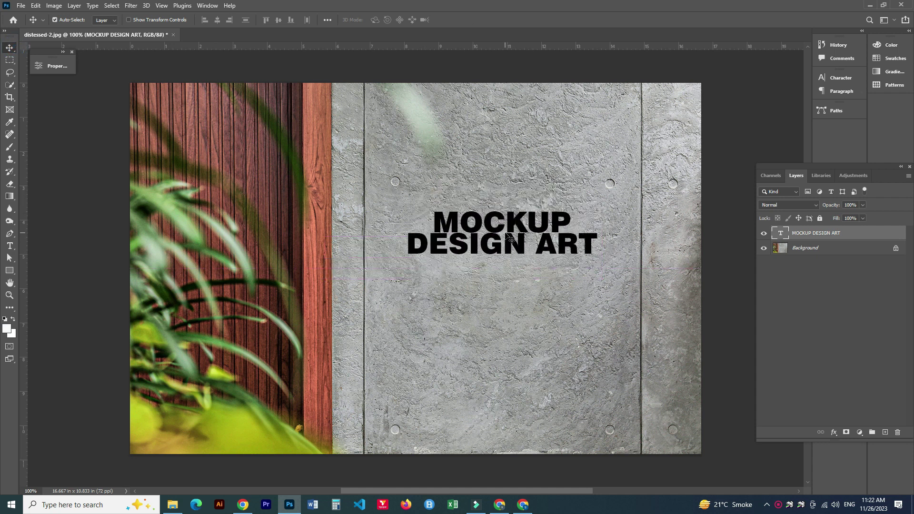
- Convert the logo text layer to a smart object and open its contents
right_click(869, 236)
click(785, 181)
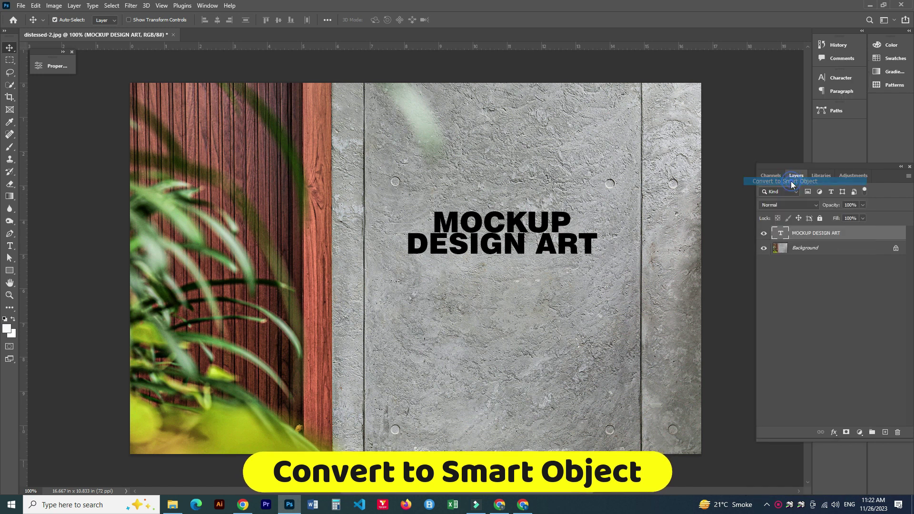
double_click(778, 233)
- Replace the logo text with PHOTOSHOP, then move it down and narrow it slightly
double_click(447, 266)
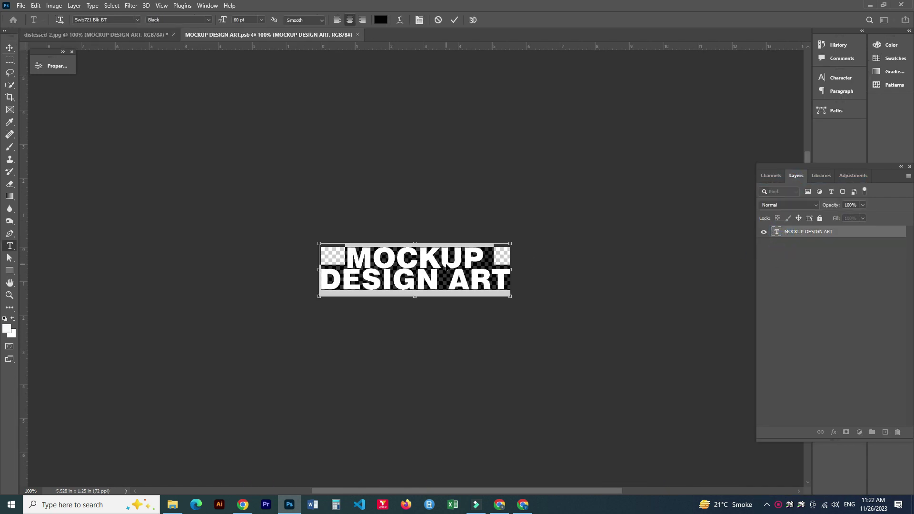
text(p)
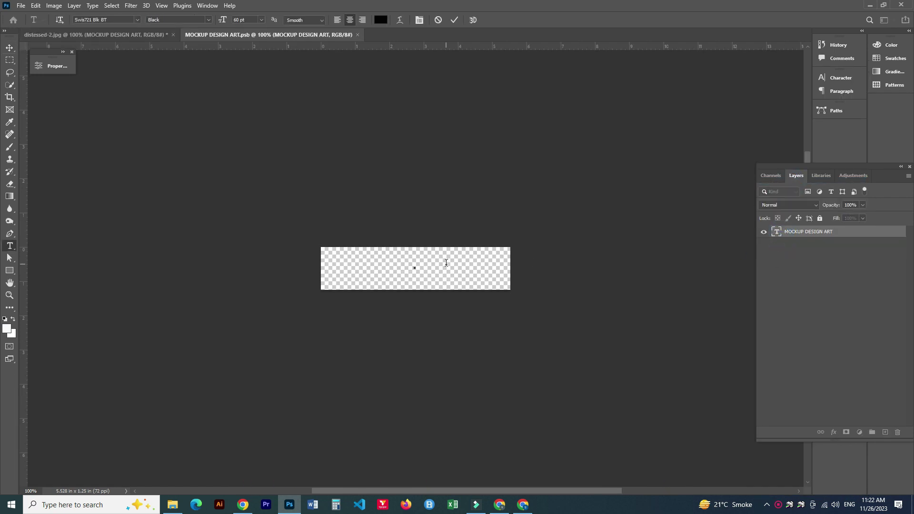
text(hotoshop)
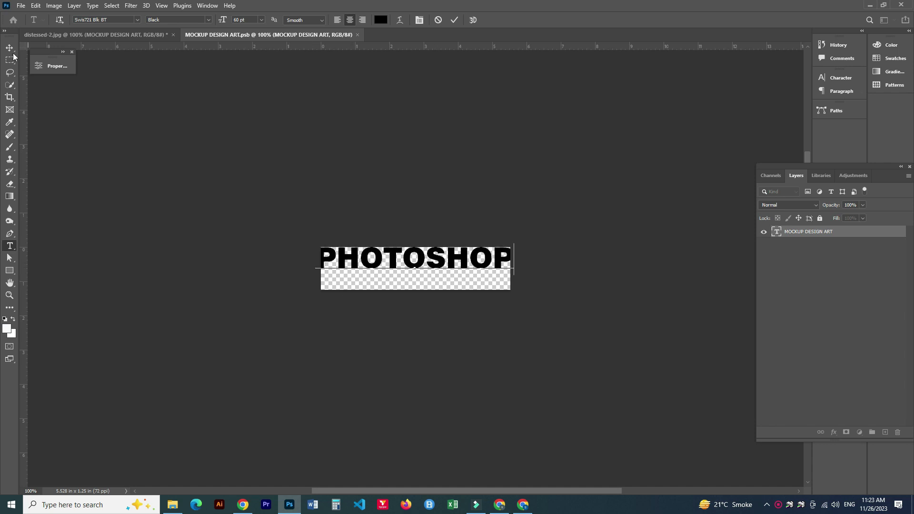
click(10, 48)
key(ctrl+t)
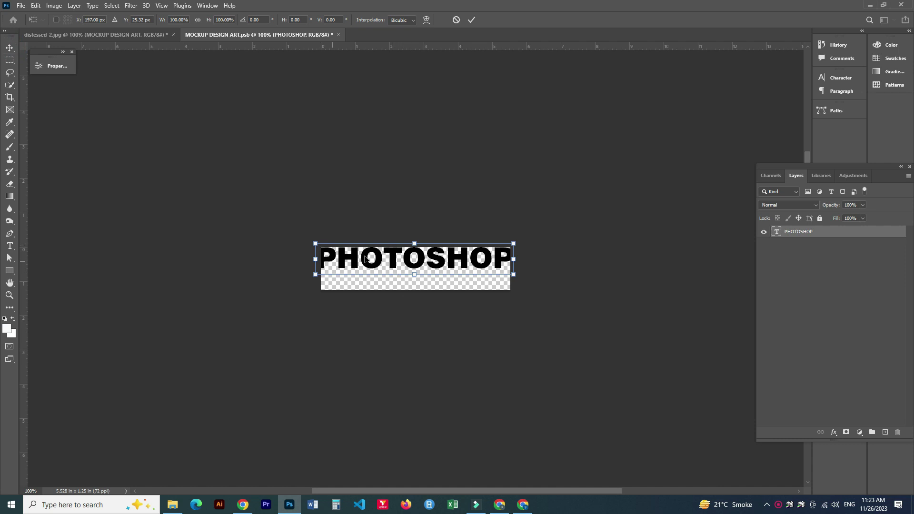
drag(416, 260, 422, 269)
drag(513, 269, 508, 269)
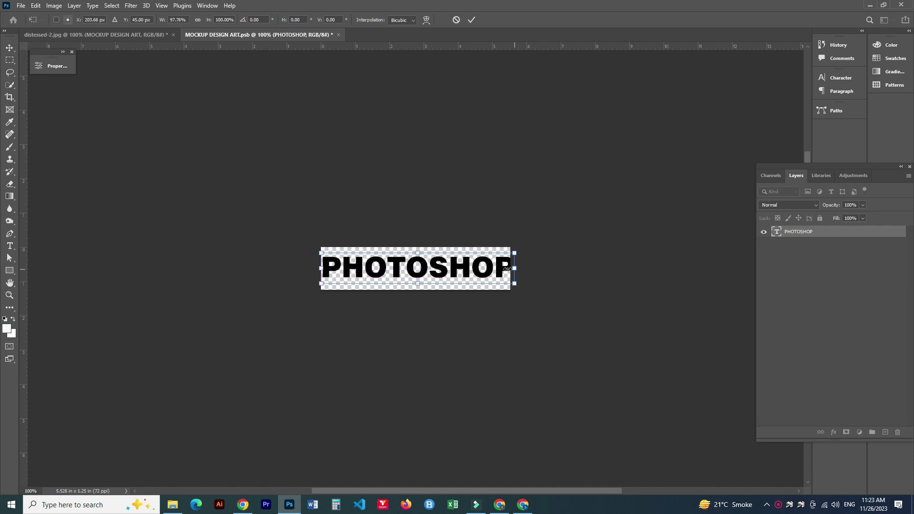
key(Return)
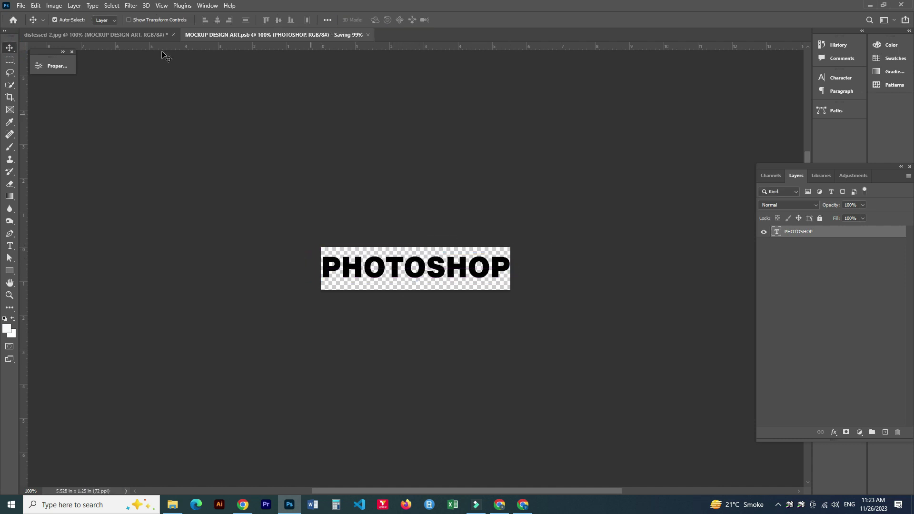
- Preview the wall mockup, then undo the text edits and save the .psb contents
click(135, 34)
click(200, 35)
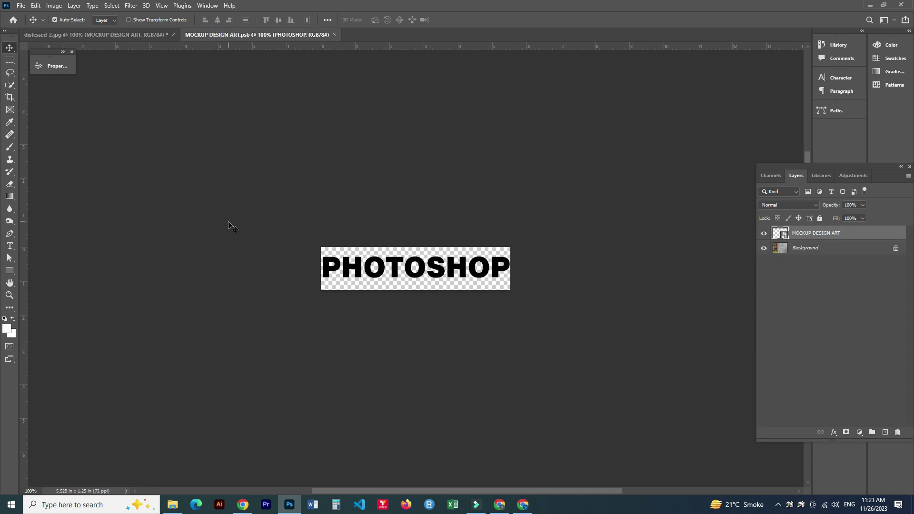
key(ctrl+z)
key(ctrl+z)
key(ctrl+s)
- Duplicate the logo layer, move the original above the copy and rename it 'Your Logo is Here'
click(143, 35)
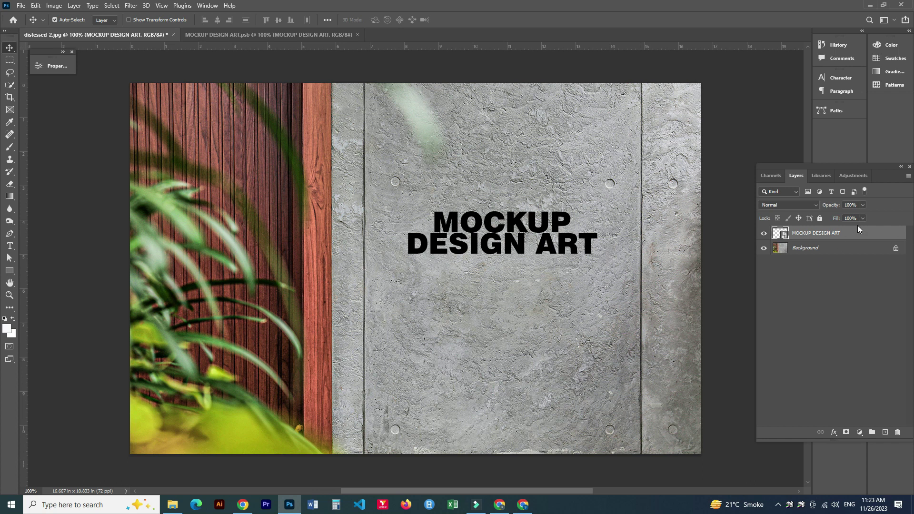
key(ctrl+j)
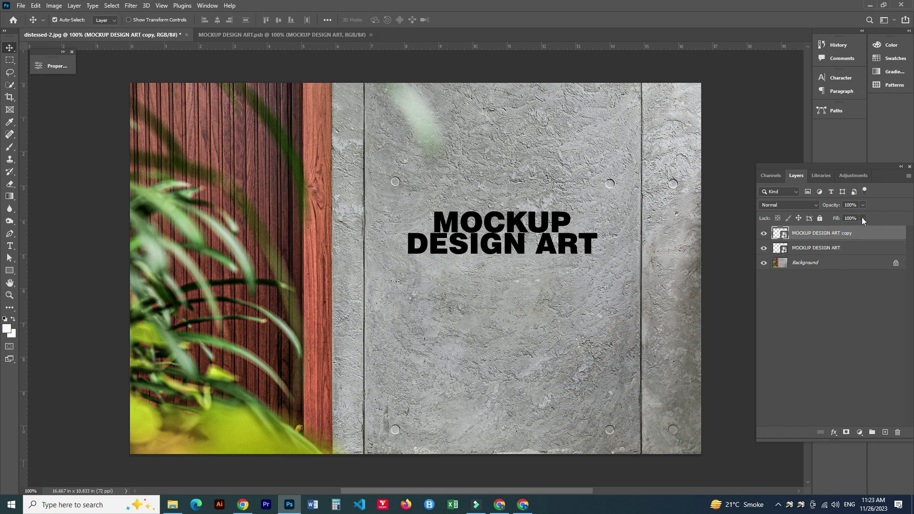
click(815, 247)
drag(816, 247, 820, 232)
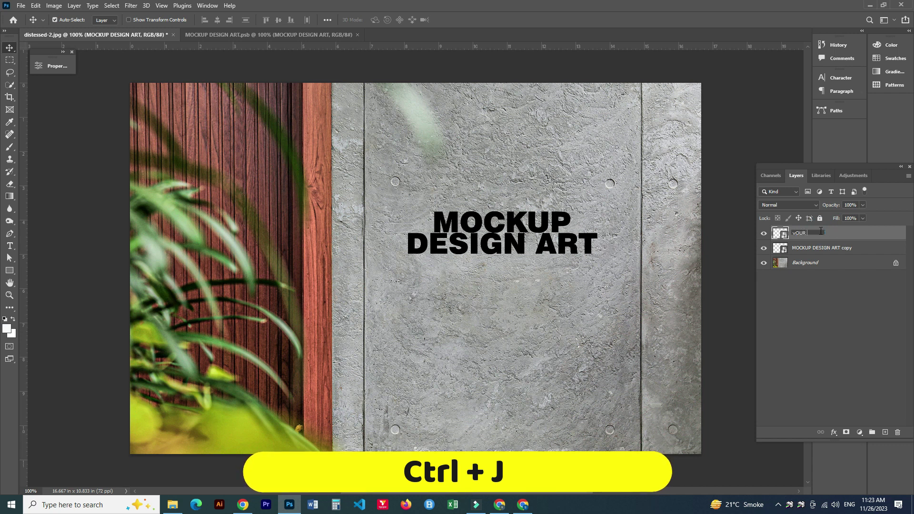
key(ctrl+a)
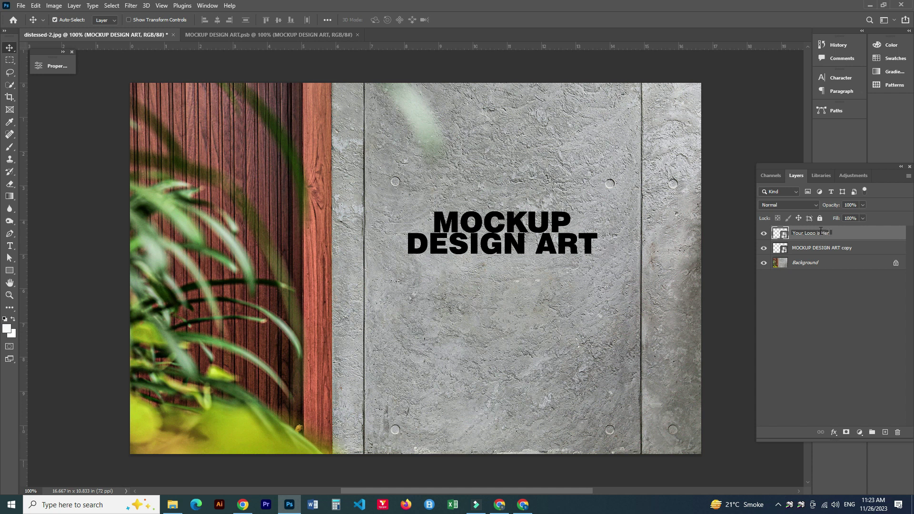
key(Return)
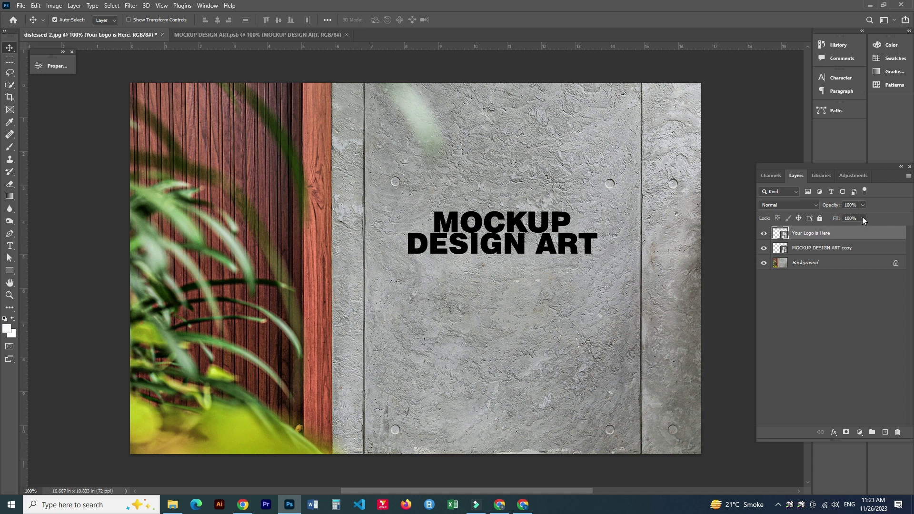
- Group the copy into a group named 'Effect' and rename the copy 'Effect 01'
click(863, 205)
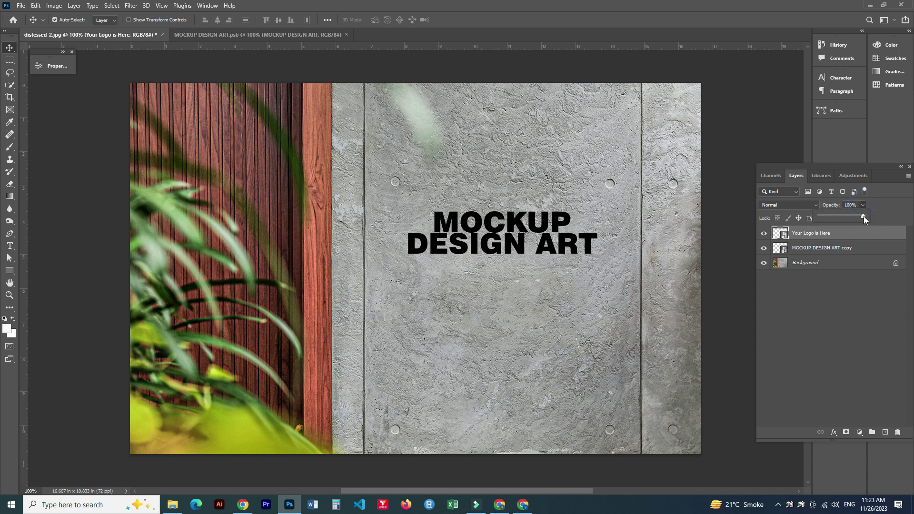
click(848, 244)
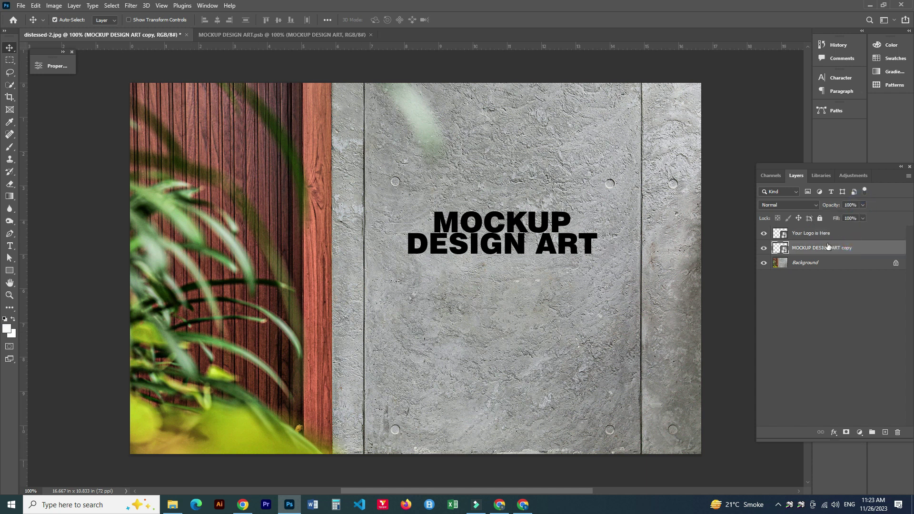
key(ctrl+g)
double_click(800, 246)
text(Effect)
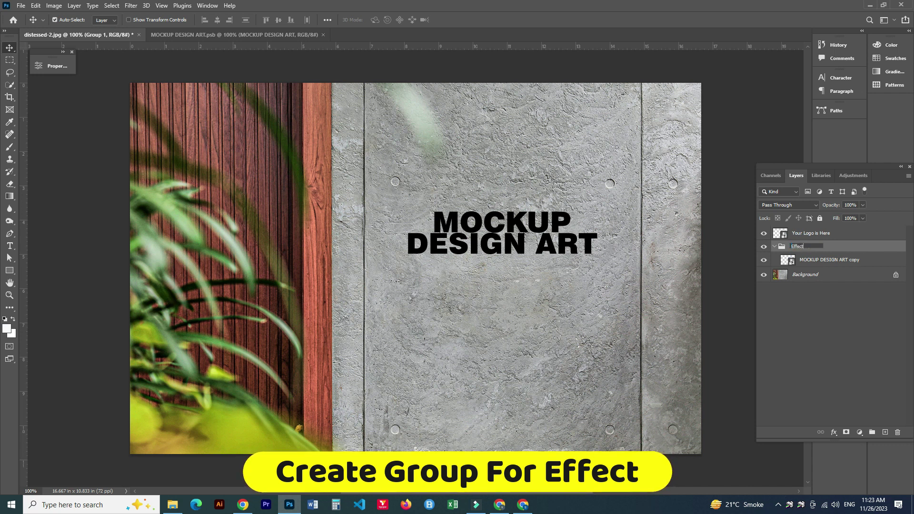
key(Return)
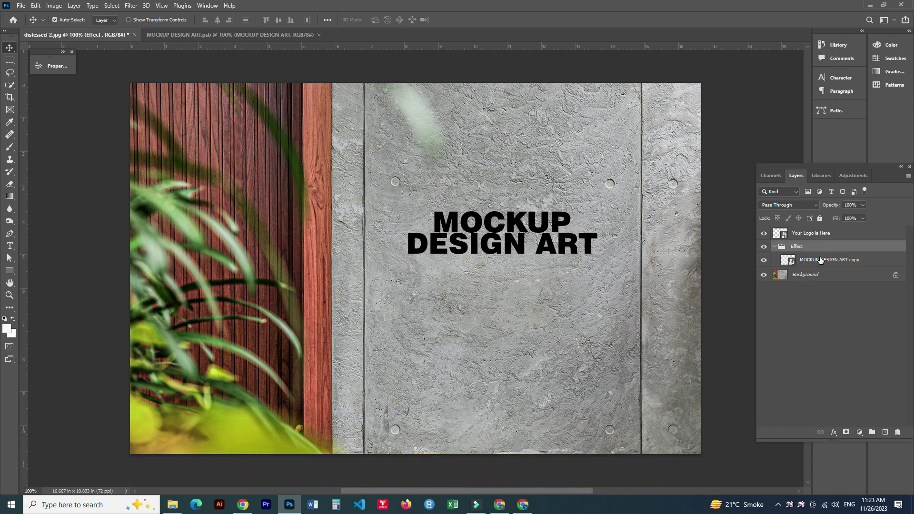
click(820, 259)
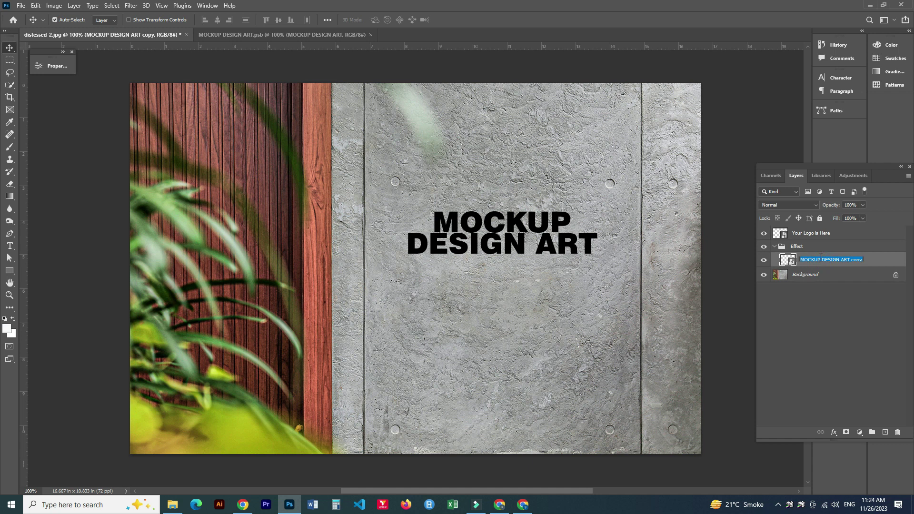
text(Effect 0)
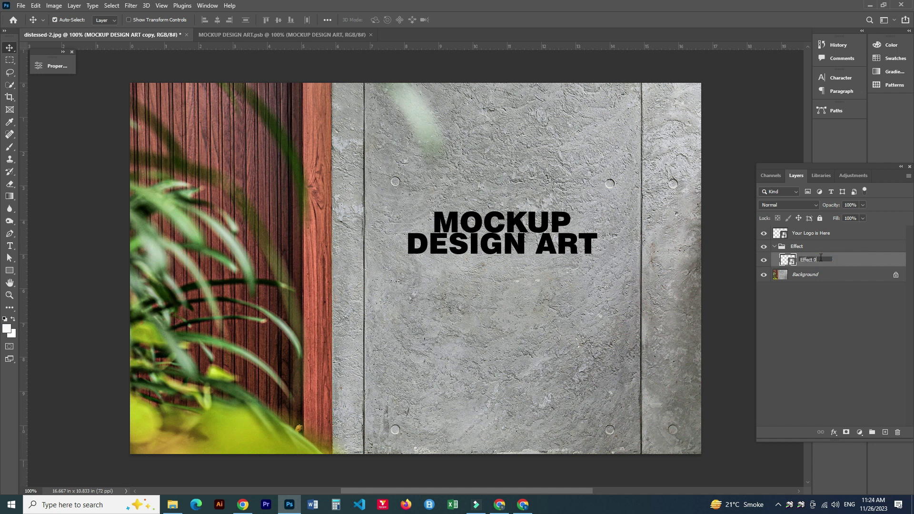
text(1)
key(Return)
- Give Effect 01 a Chisel Soft Emboss, direction Down, 135° angle, 20° altitude, and enable Inner Shadow
right_click(844, 264)
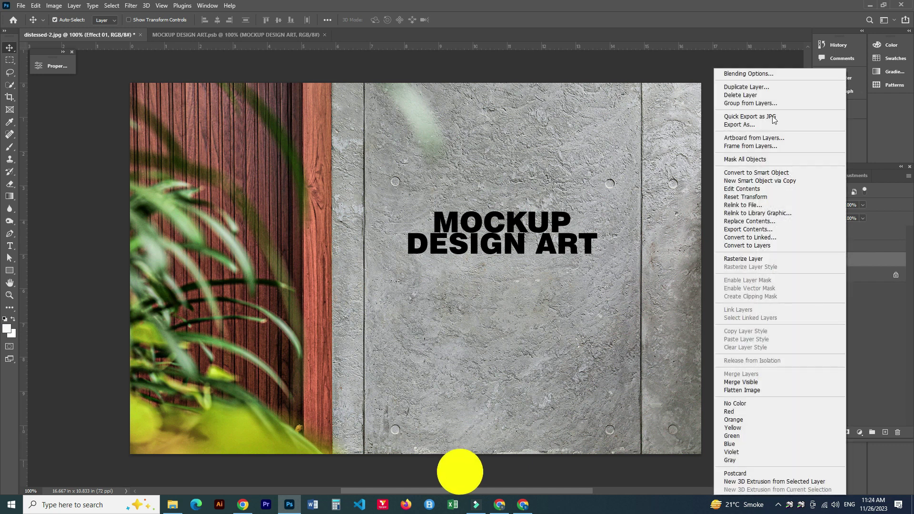
click(752, 75)
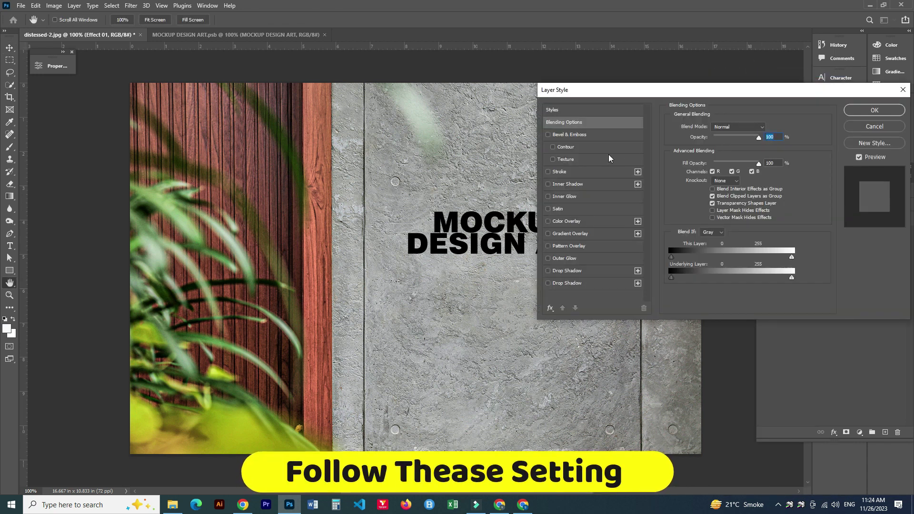
click(569, 134)
click(741, 127)
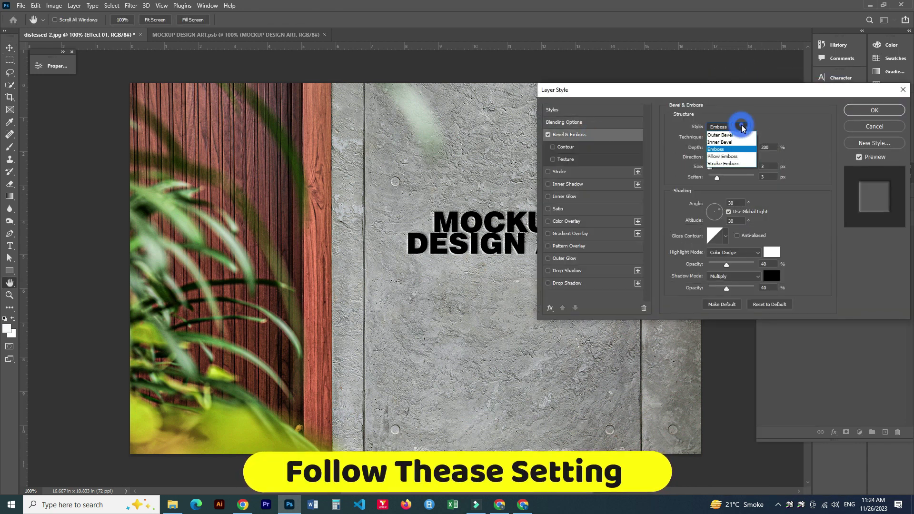
click(722, 149)
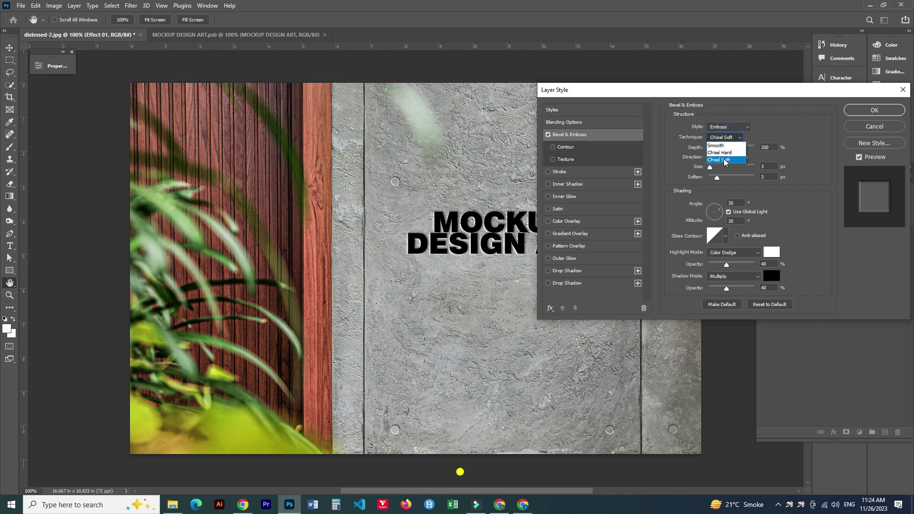
click(724, 160)
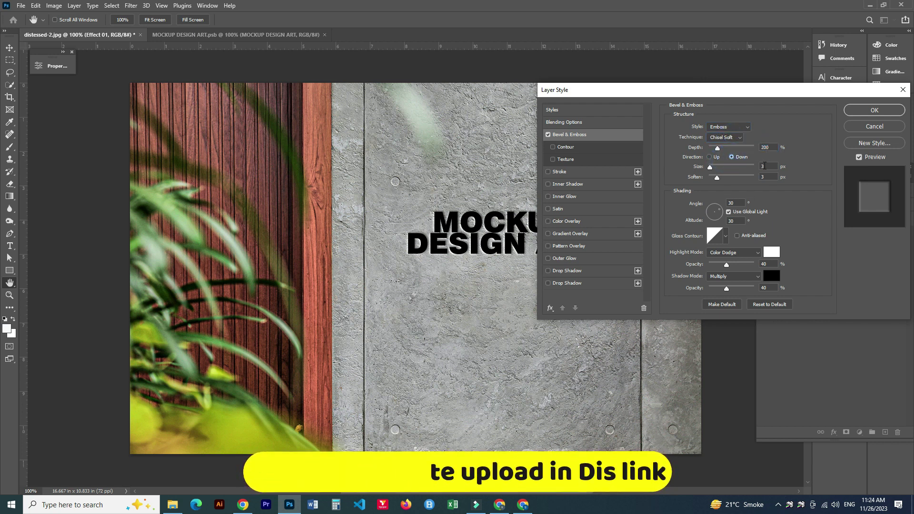
key(Tab)
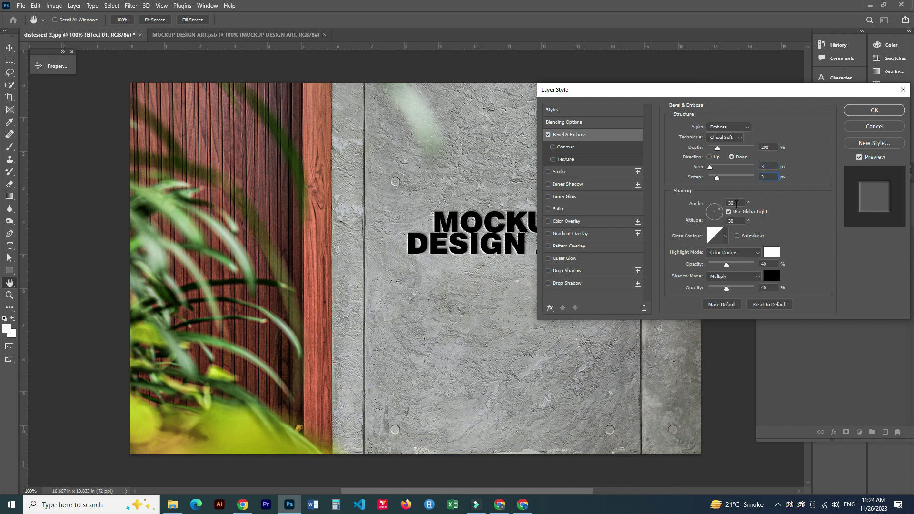
double_click(737, 203)
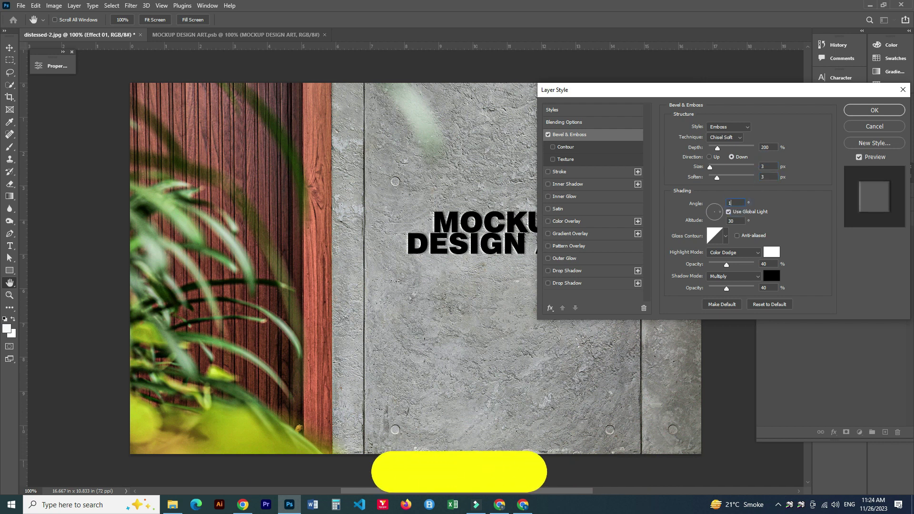
text(135)
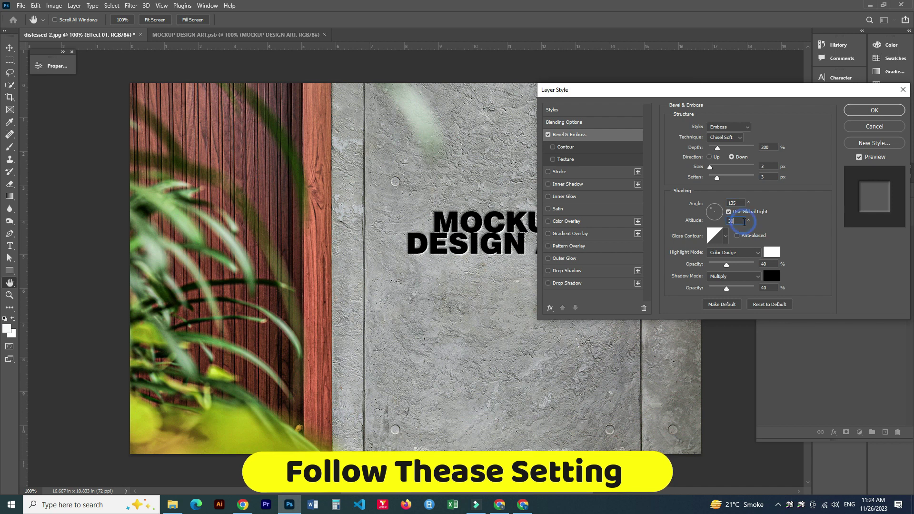
text(20)
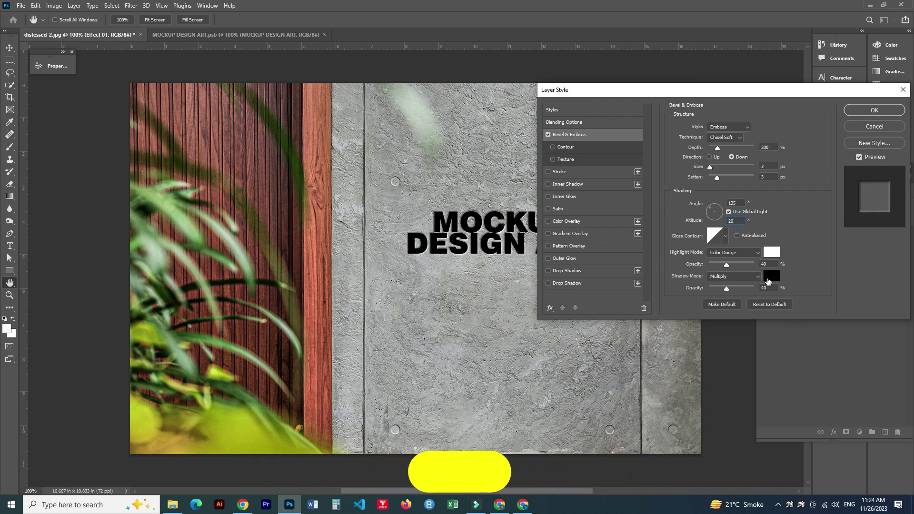
click(582, 186)
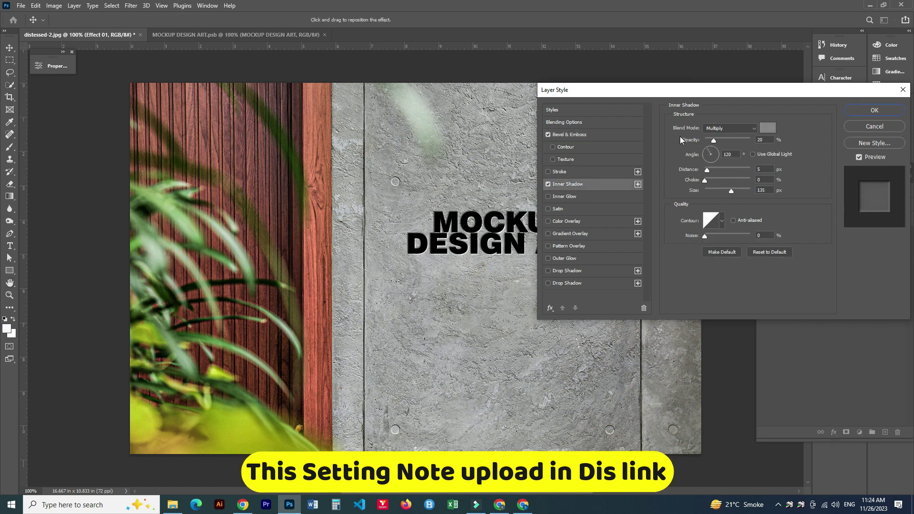
- Set the Inner Shadow colour to black
click(765, 128)
click(625, 410)
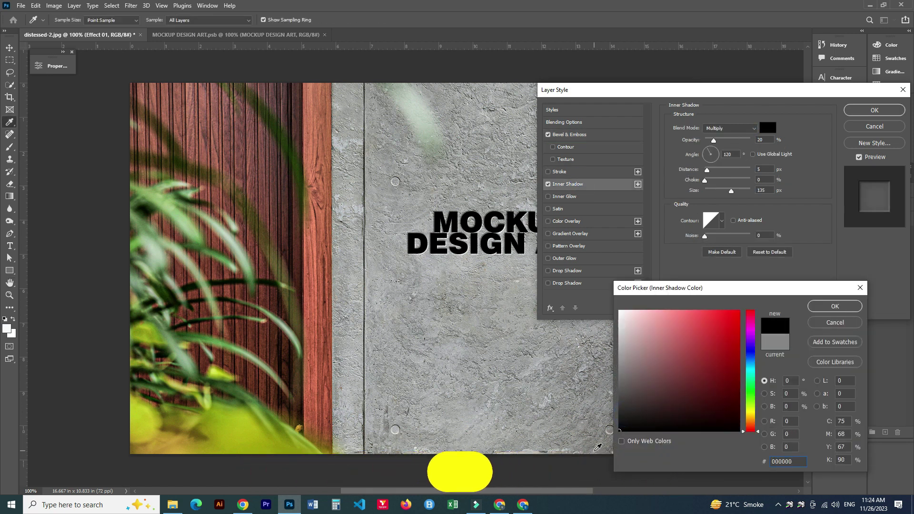
click(835, 306)
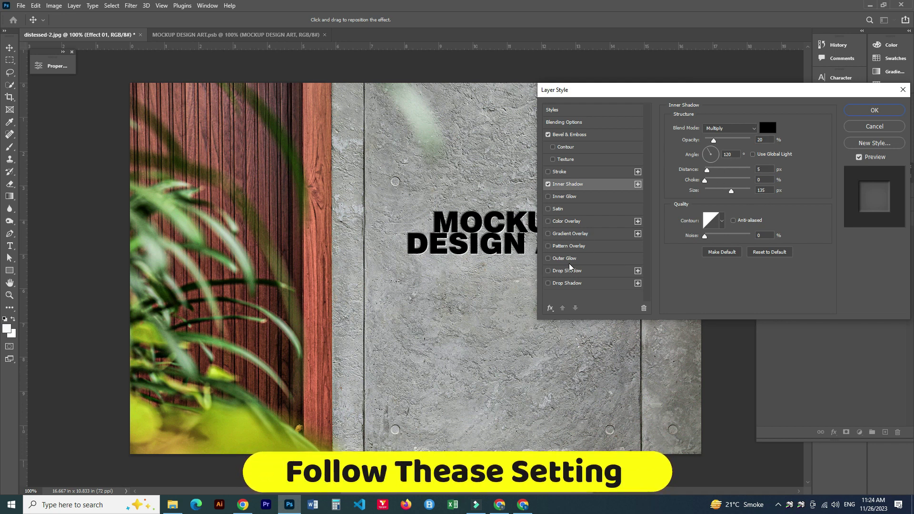
- Add a mid-grey Satin effect and apply the layer style
click(560, 209)
click(767, 129)
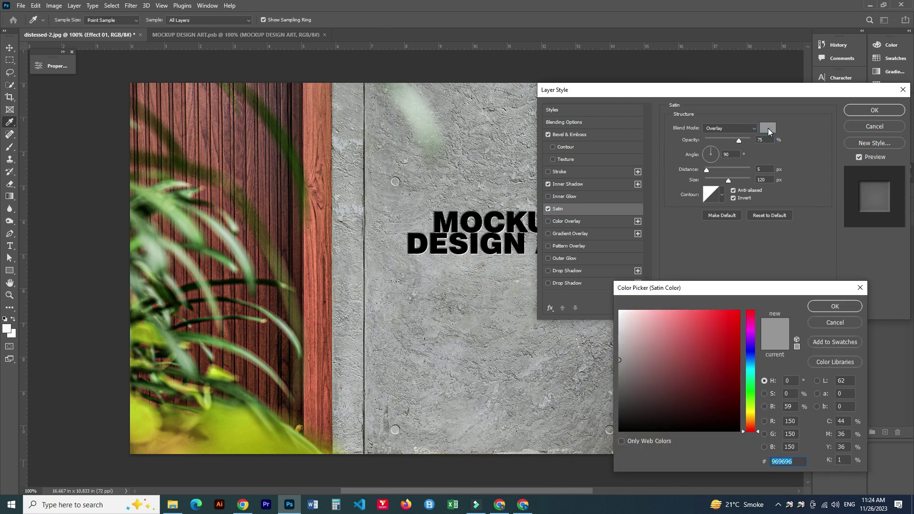
click(610, 361)
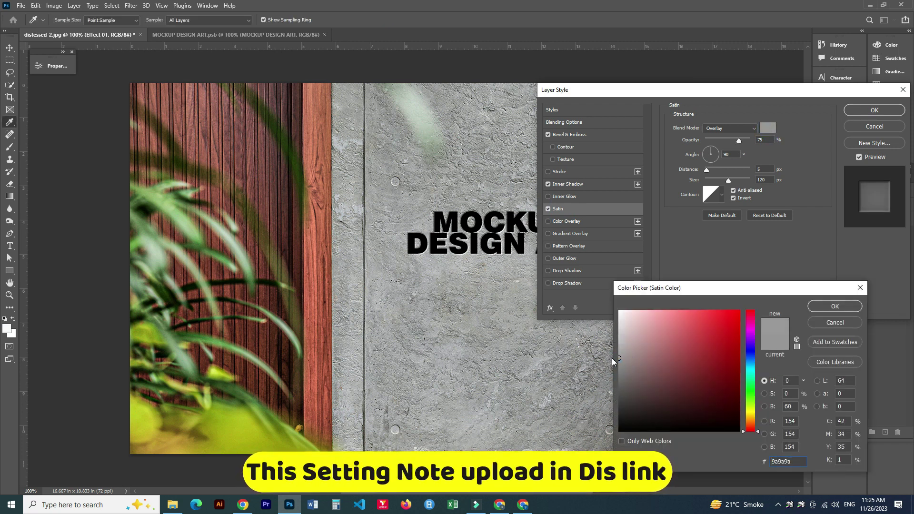
click(835, 306)
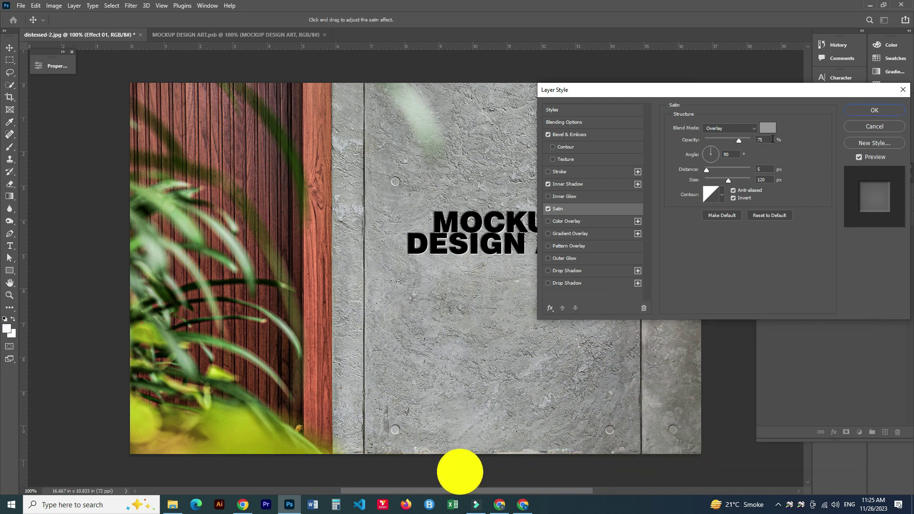
click(874, 110)
- Lower Effect 01's fill to 0% and duplicate the layer
click(903, 260)
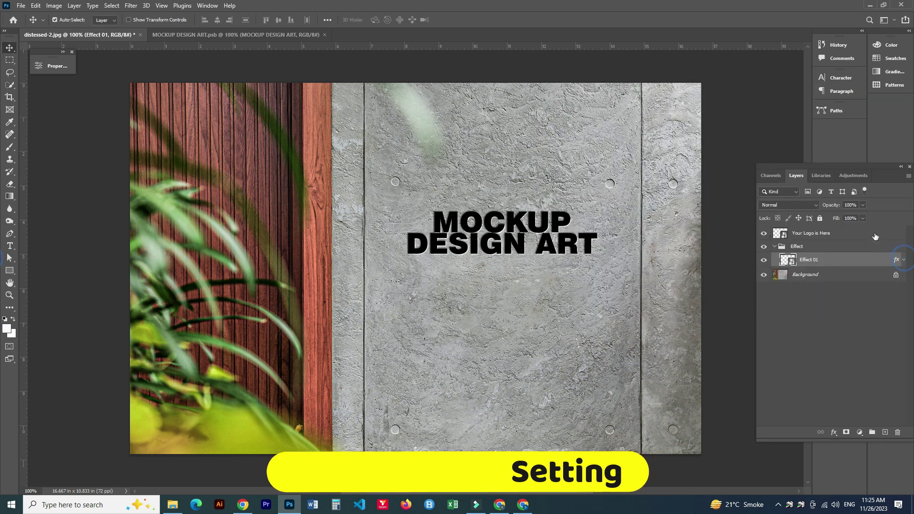
click(863, 218)
drag(866, 229, 826, 275)
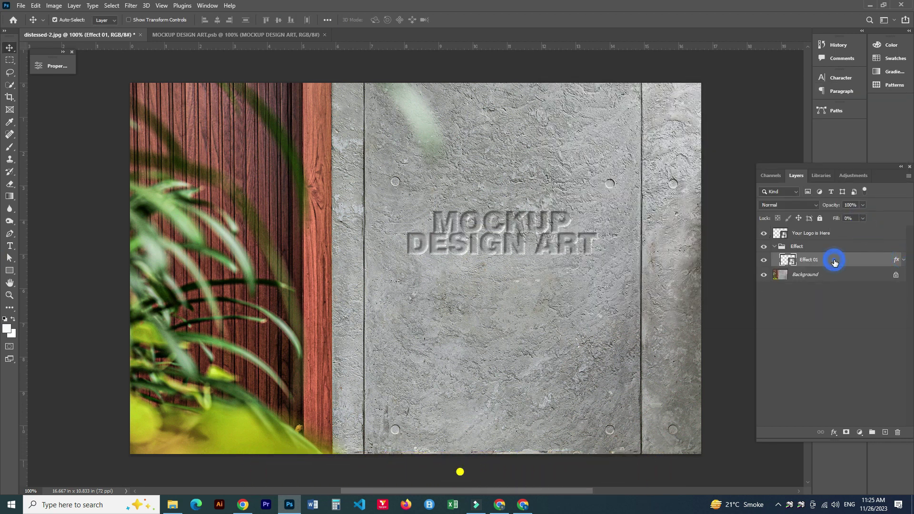
key(ctrl+j)
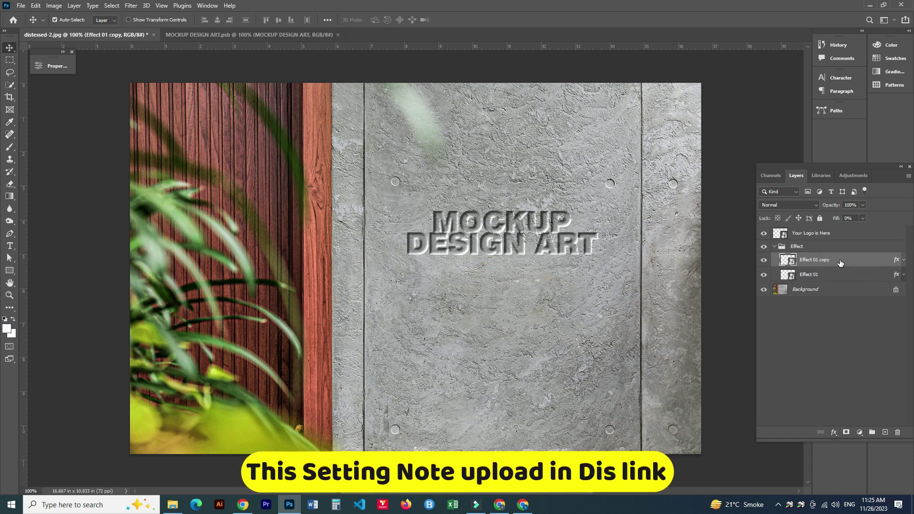
- Set the copy's emboss to depth 300, size 7, soften 10 and highlight opacity 20%
double_click(840, 263)
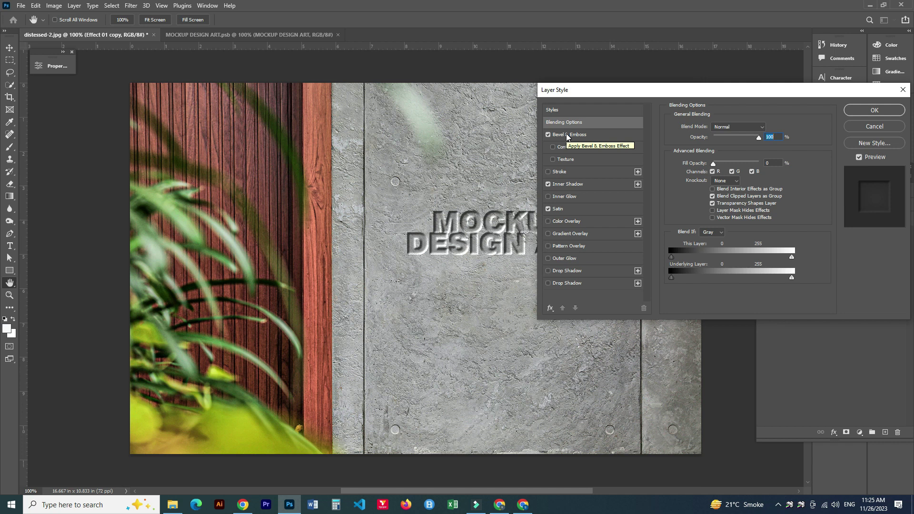
click(569, 137)
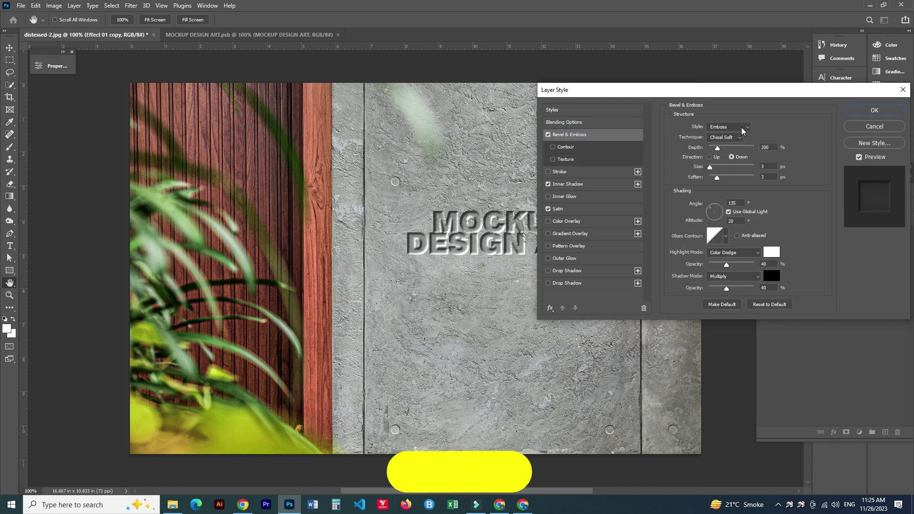
double_click(767, 147)
text(3)
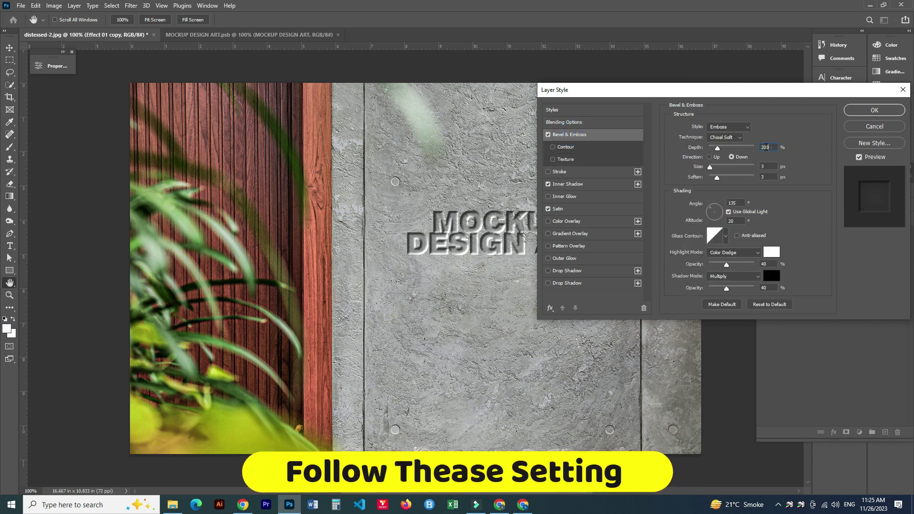
text(00)
key(Tab)
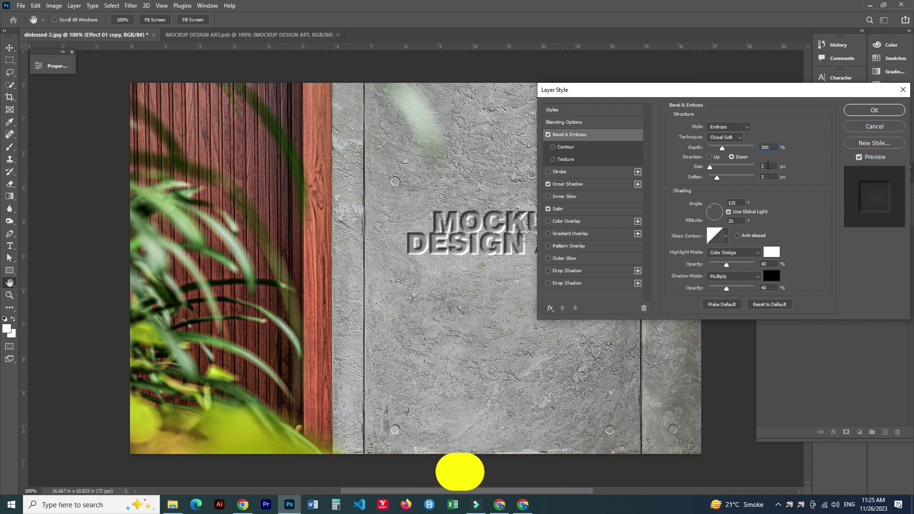
text(7)
double_click(766, 176)
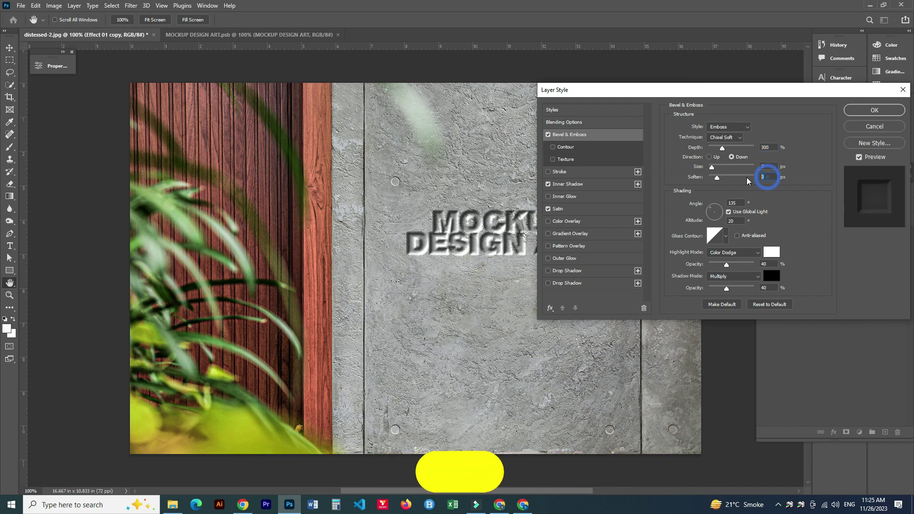
text(10)
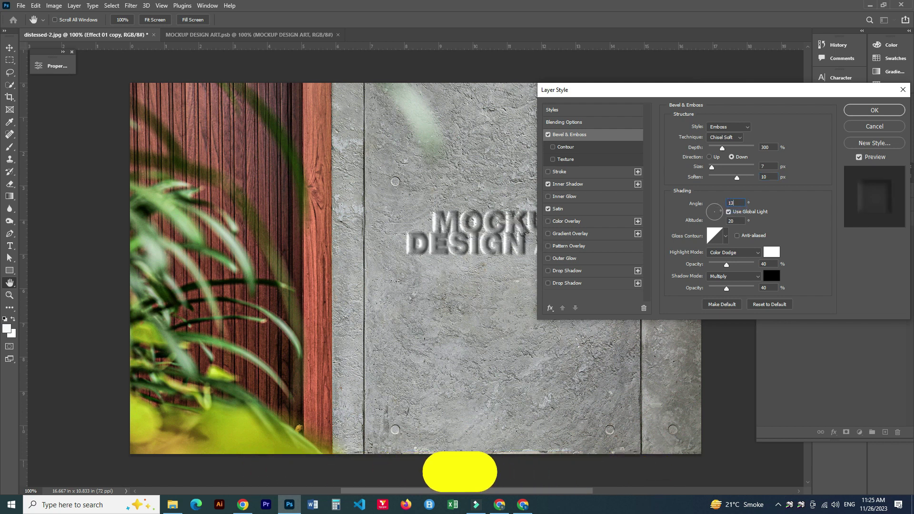
text(5)
double_click(741, 219)
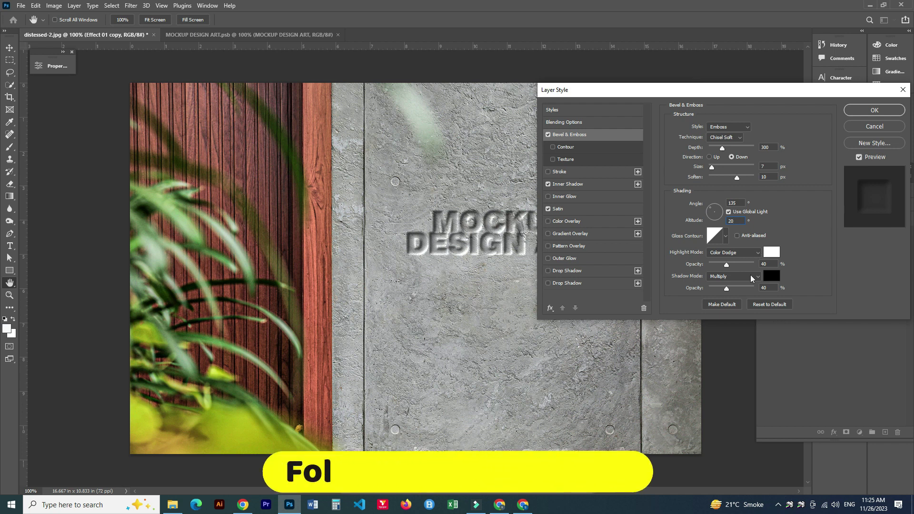
double_click(766, 264)
text(20)
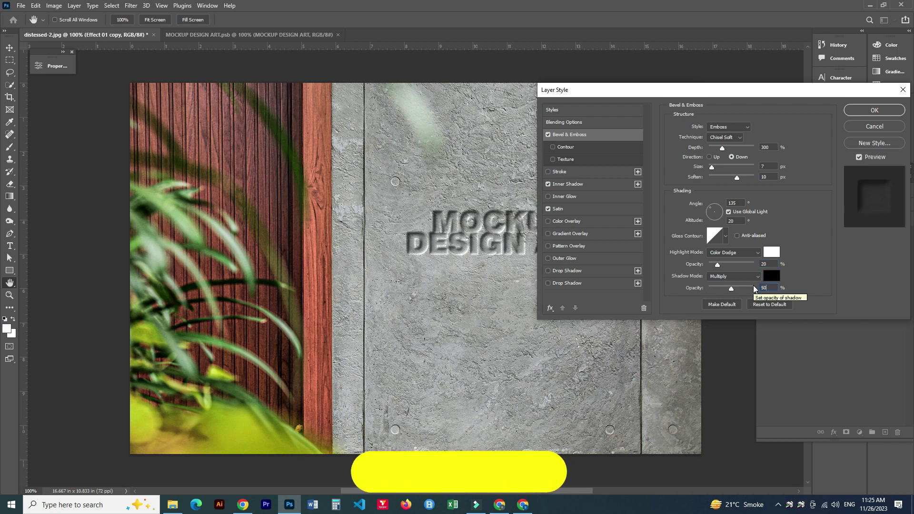
text(50)
click(587, 210)
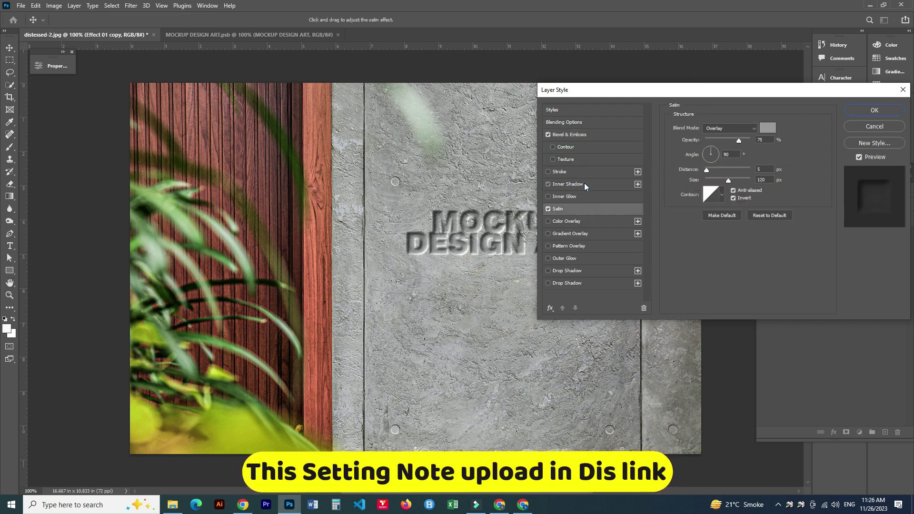
- Give the copy's Inner Shadow a 75° angle, 10 px distance and 30 px size
click(585, 185)
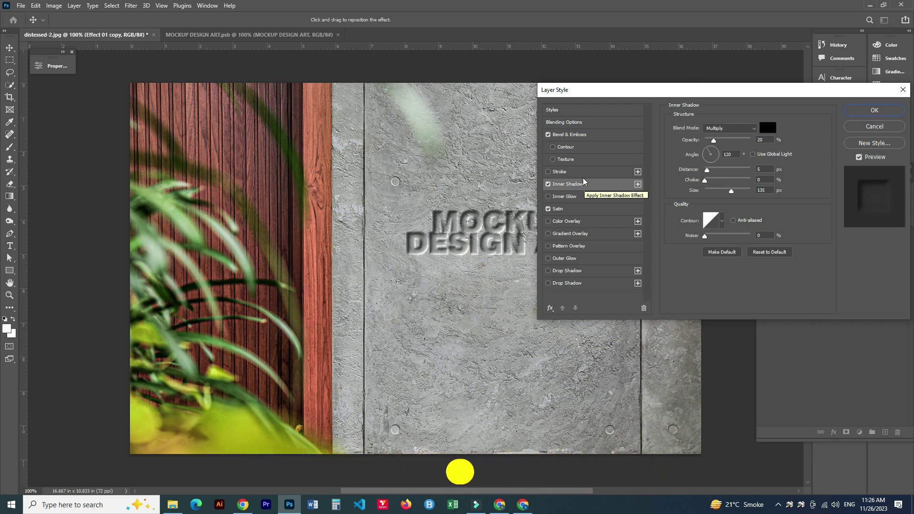
click(585, 136)
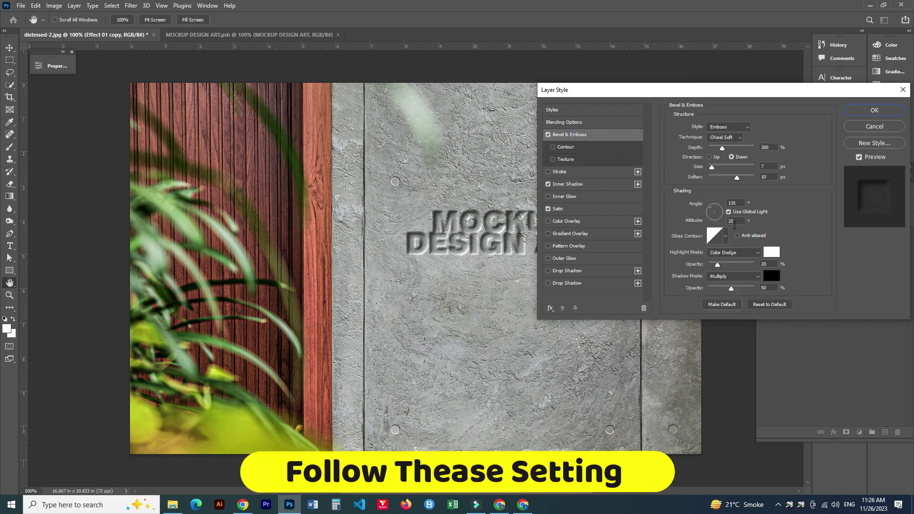
click(591, 186)
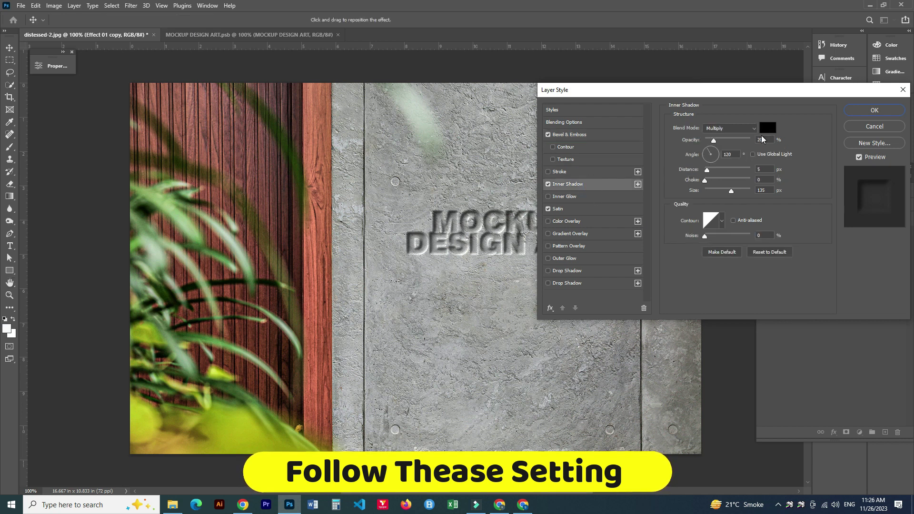
double_click(728, 154)
text(75)
double_click(762, 169)
text(10)
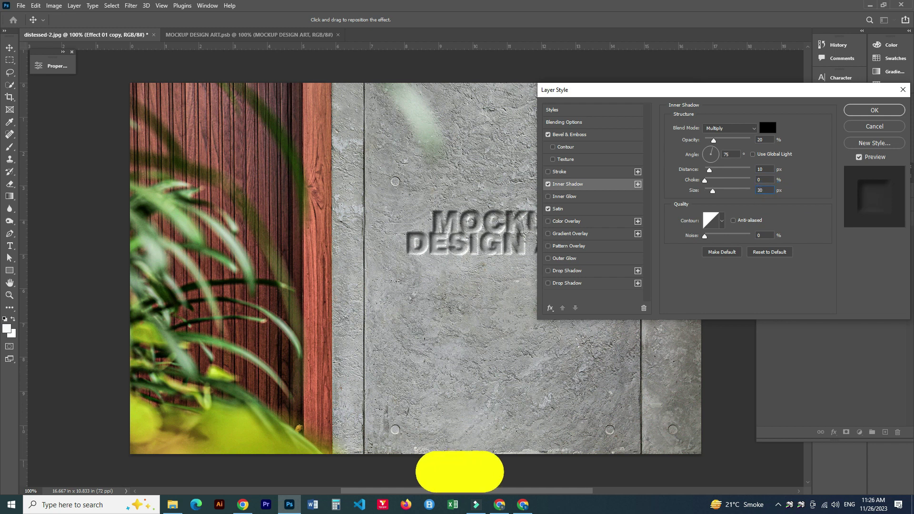
click(561, 209)
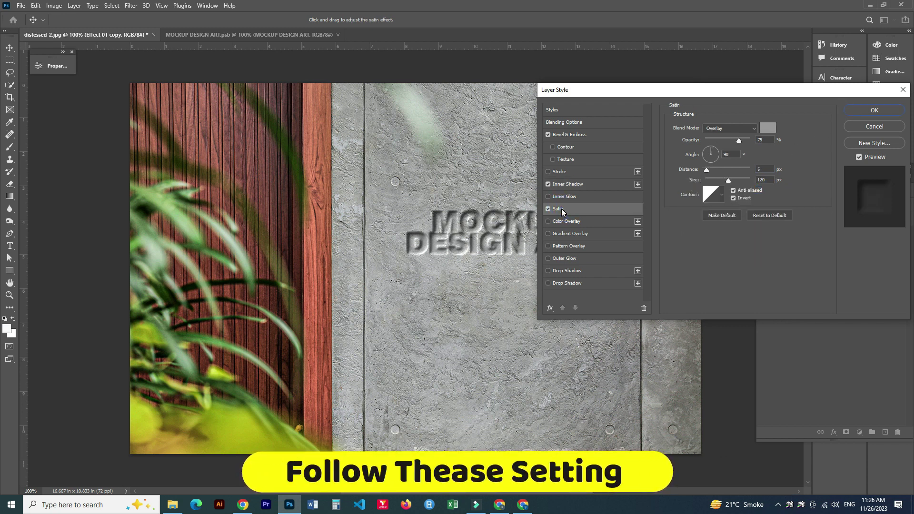
- Set the copy's Satin to Vivid Light blending with a black colour
click(752, 127)
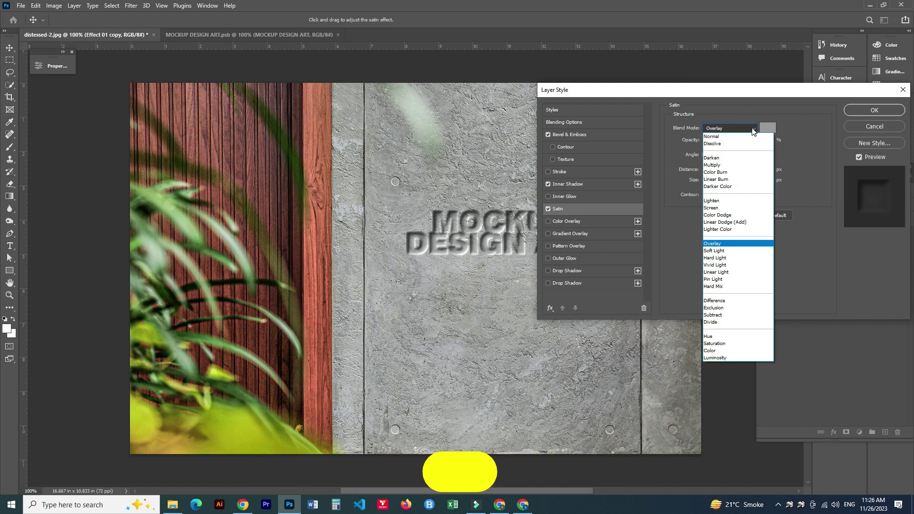
click(716, 265)
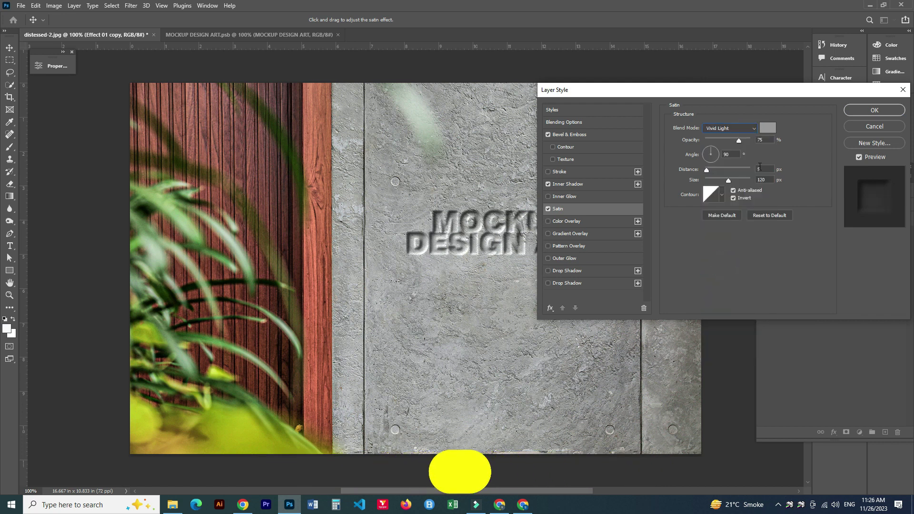
click(767, 128)
drag(629, 418, 598, 434)
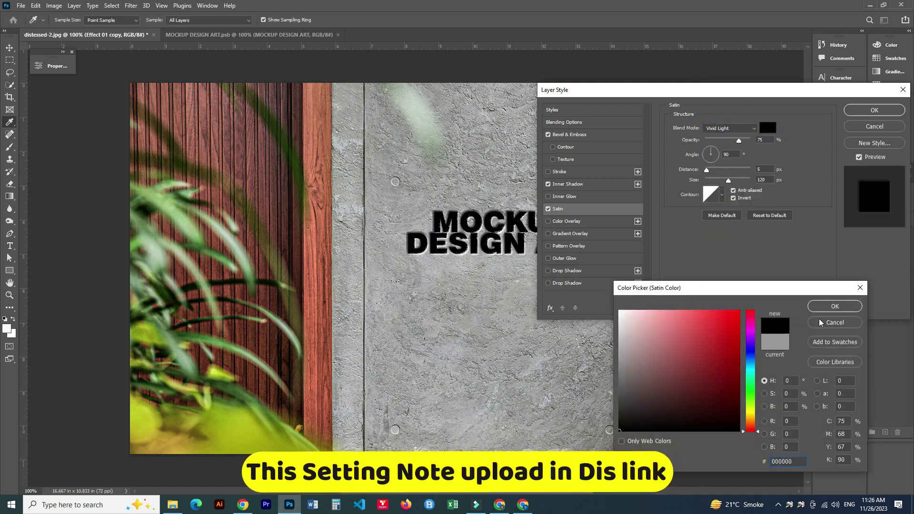
click(835, 306)
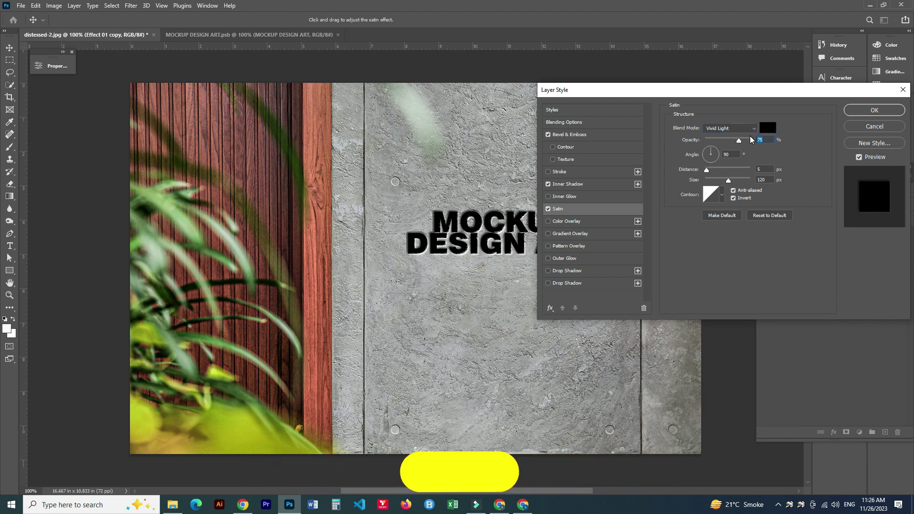
- Set Satin to 20% opacity, 4 px distance, 14 px size, apply, and duplicate the layer
text(50)
text(20)
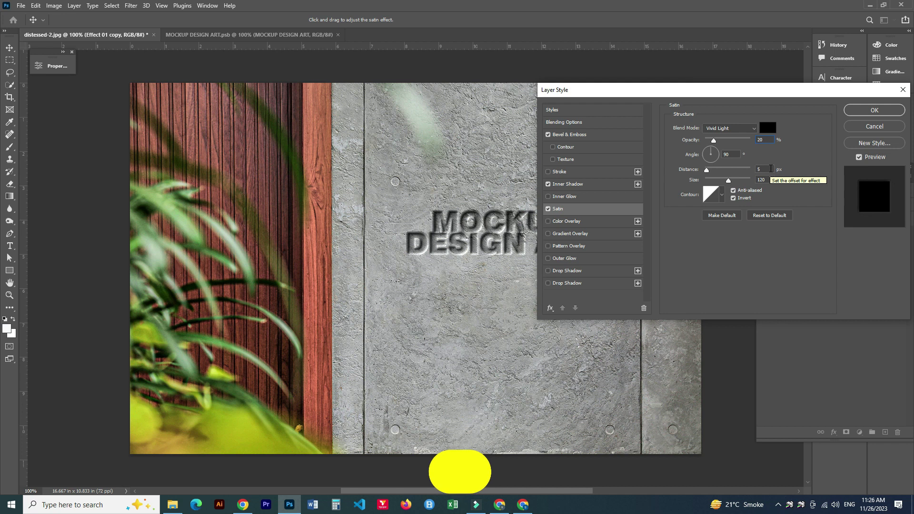
double_click(762, 168)
text(4)
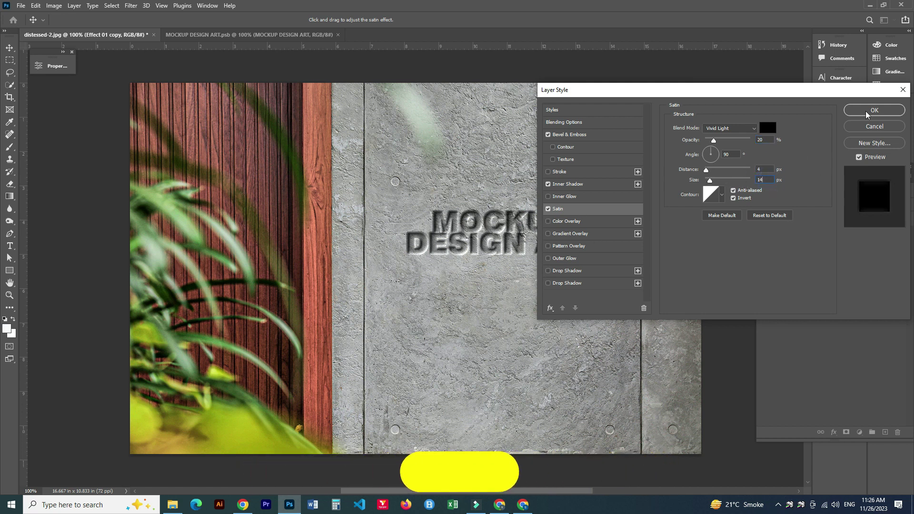
click(879, 110)
key(ctrl+j)
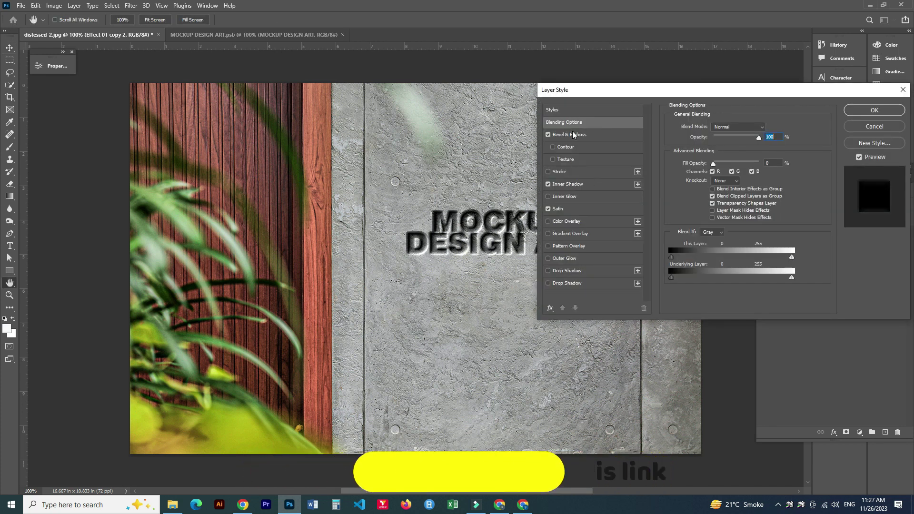
- Turn off copy 2's emboss; set Inner Shadow to 50% opacity, 120°, 7 px distance, 10% choke
click(574, 135)
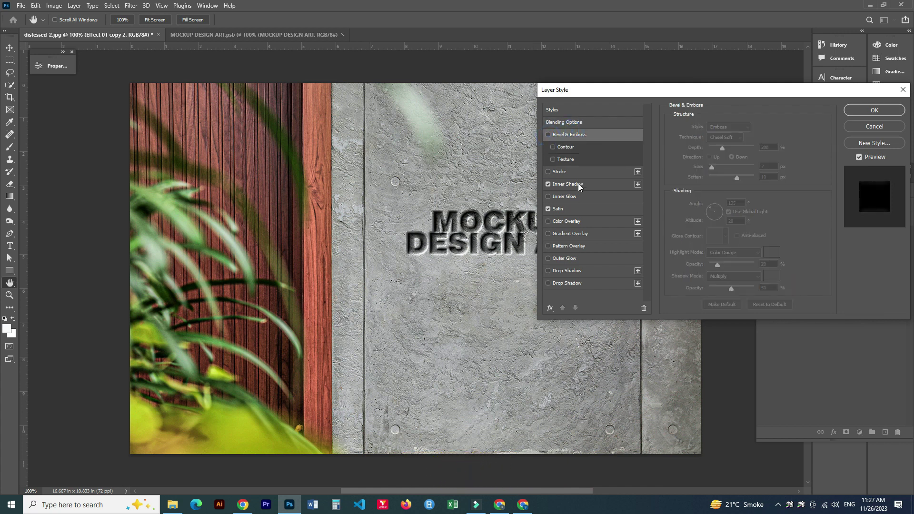
click(571, 185)
double_click(761, 140)
text(50)
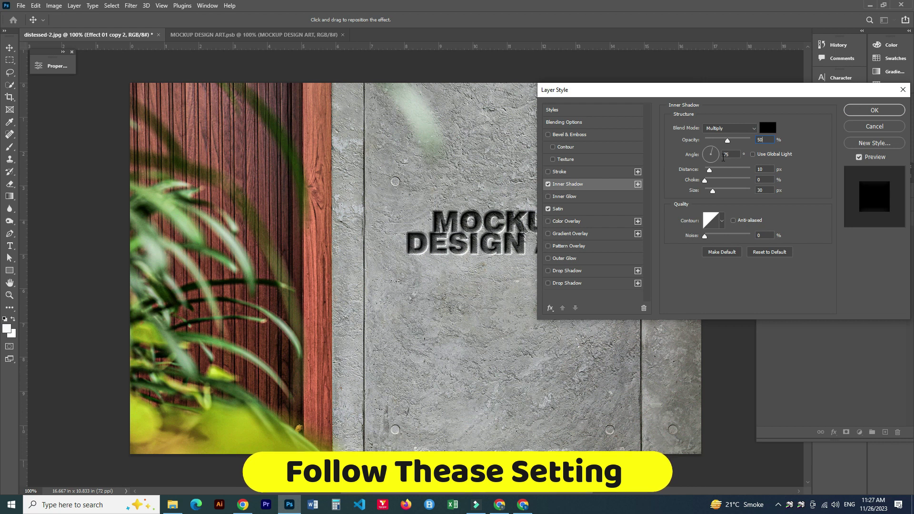
key(Tab)
text(120)
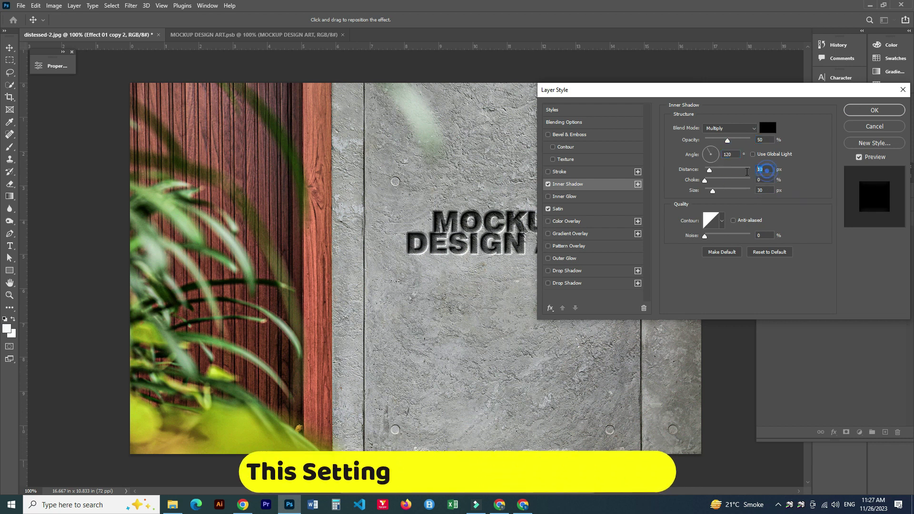
key(Tab)
text(7)
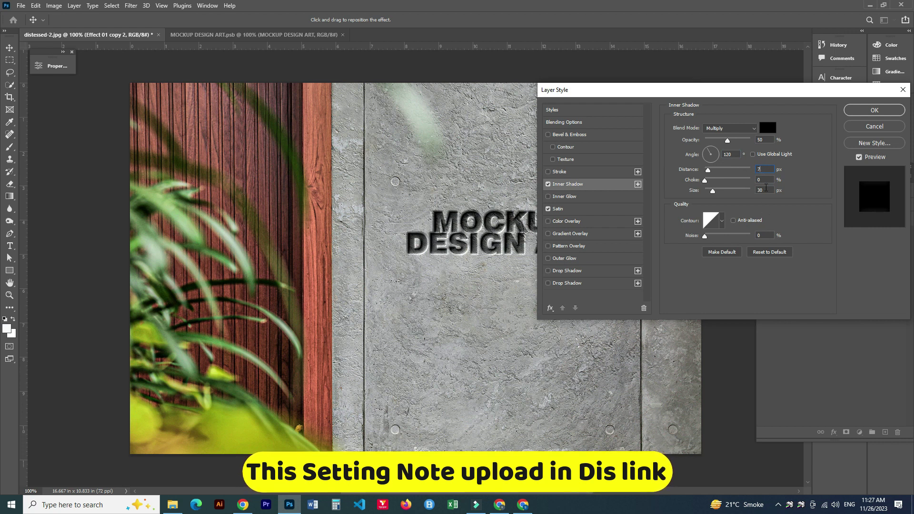
key(Tab)
text(10)
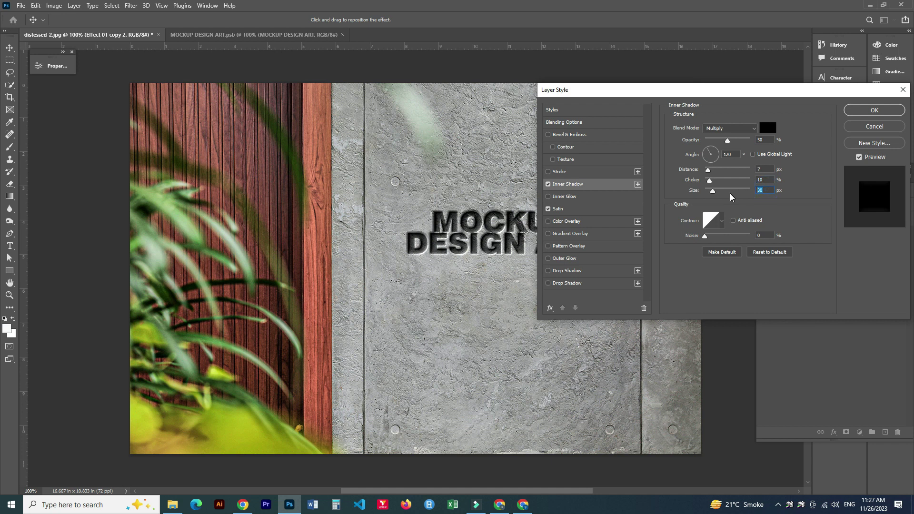
text(3)
- Replace copy 2's Satin with a grey #888888 Color Overlay at 20% opacity and apply it
click(548, 209)
click(564, 224)
click(771, 129)
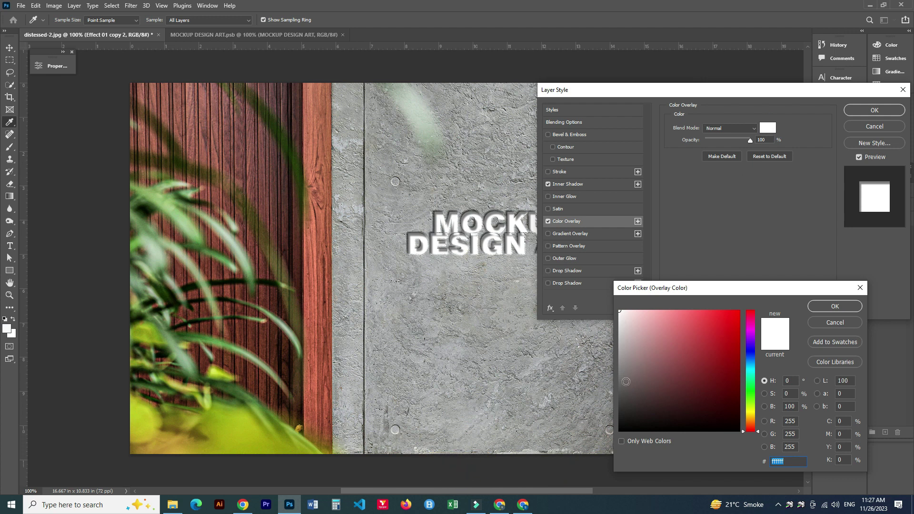
drag(626, 381, 591, 367)
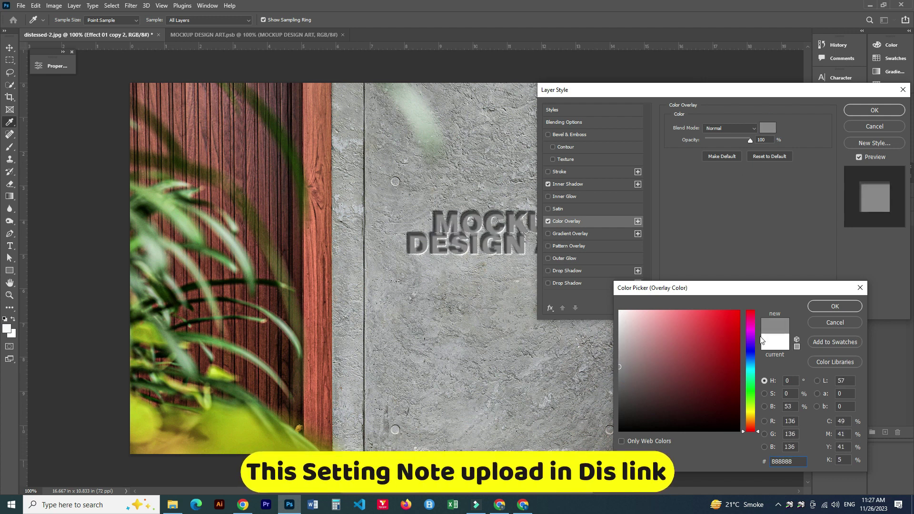
click(836, 306)
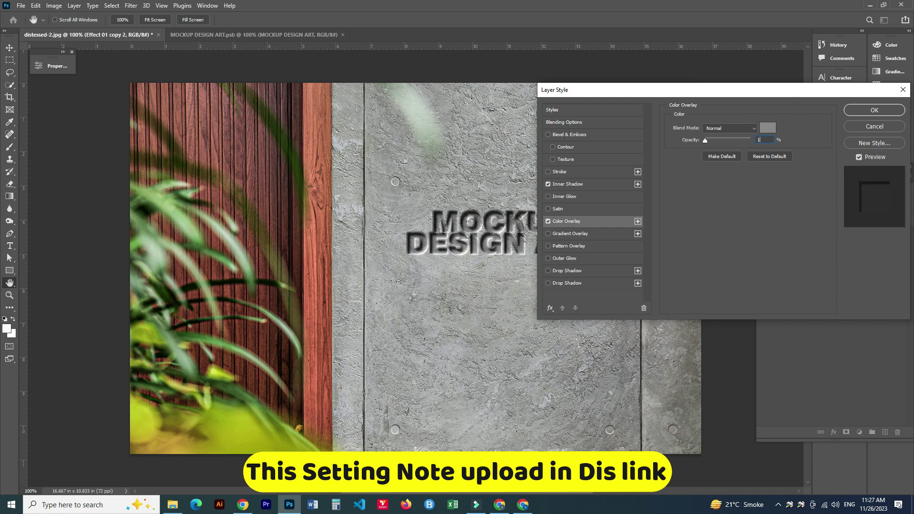
click(764, 139)
text(5)
key(BackSpace)
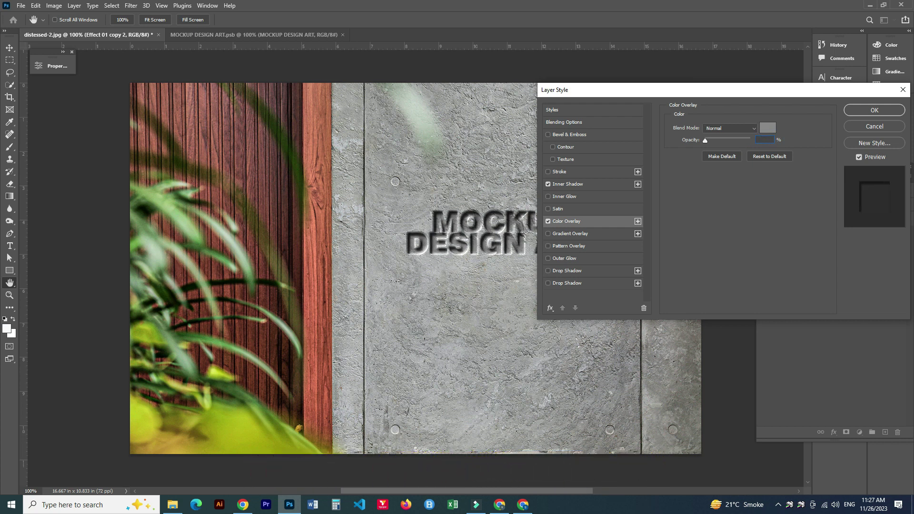
text(20)
click(873, 111)
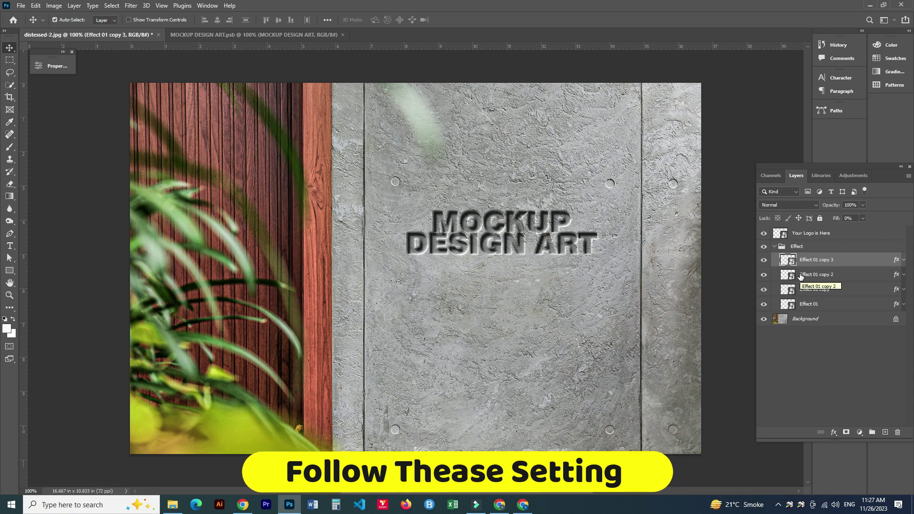
- Add a Chisel Hard, Down bevel to Effect 01 copy 3: 385% depth, 3 px size, 5 px soften, 30% shadow
double_click(843, 259)
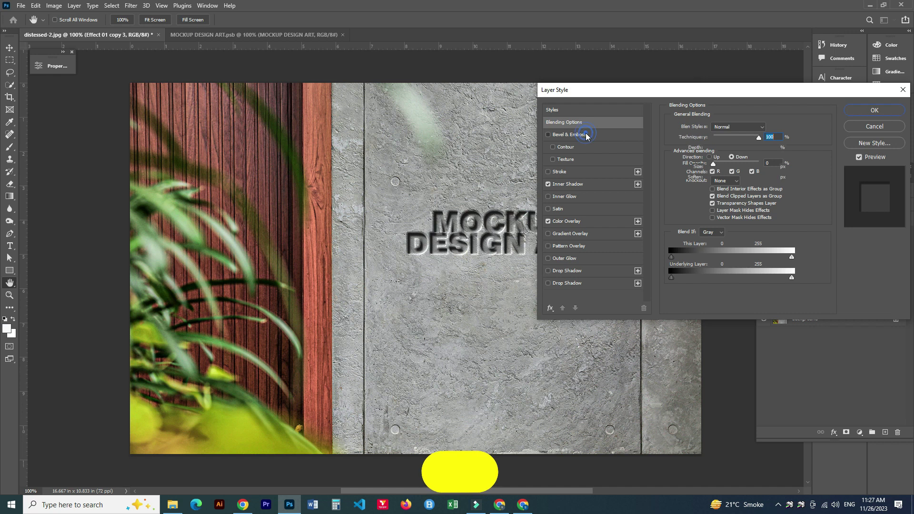
click(585, 135)
click(726, 137)
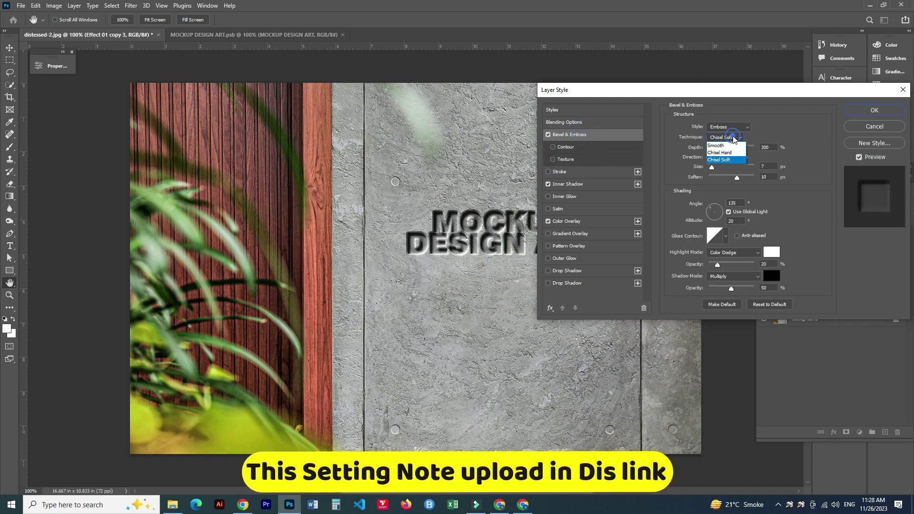
click(775, 147)
text(385)
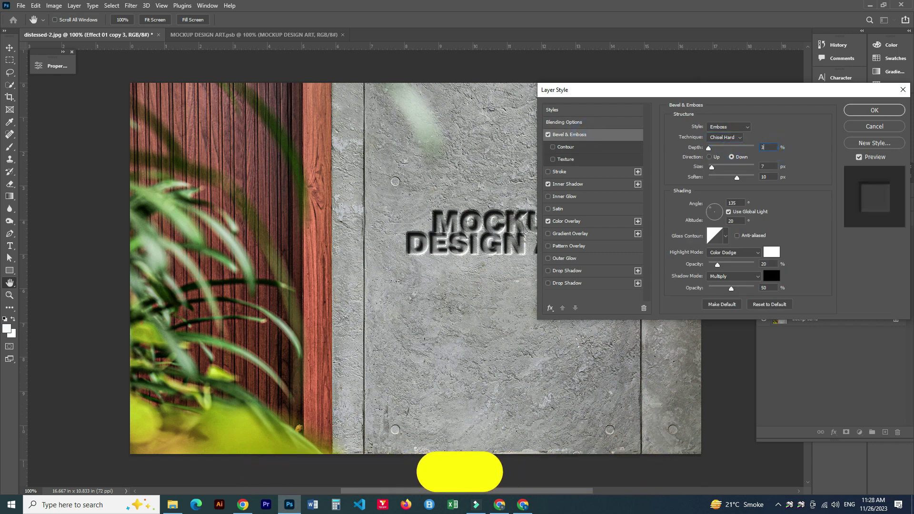
click(710, 157)
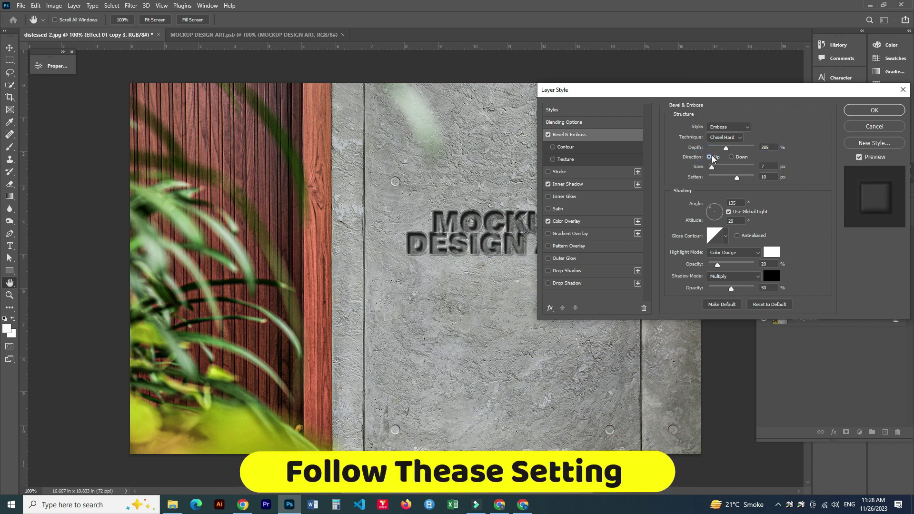
click(732, 157)
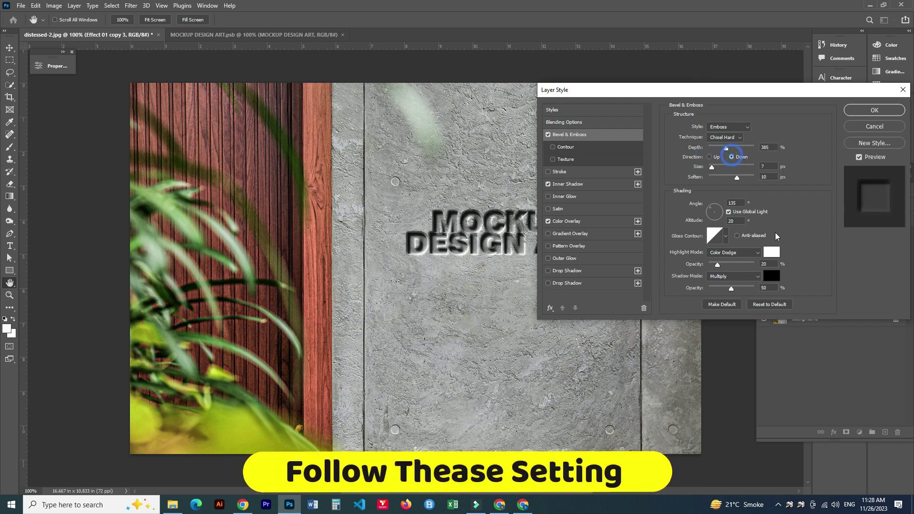
click(768, 166)
text(3)
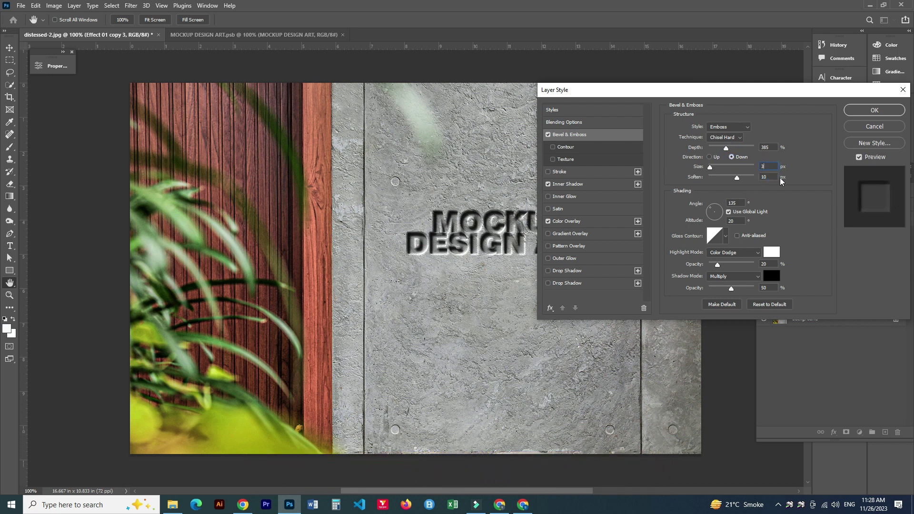
text(85)
text(30)
- Try a Multiply-blended Inner Glow, then switch Inner Glow back off
click(571, 199)
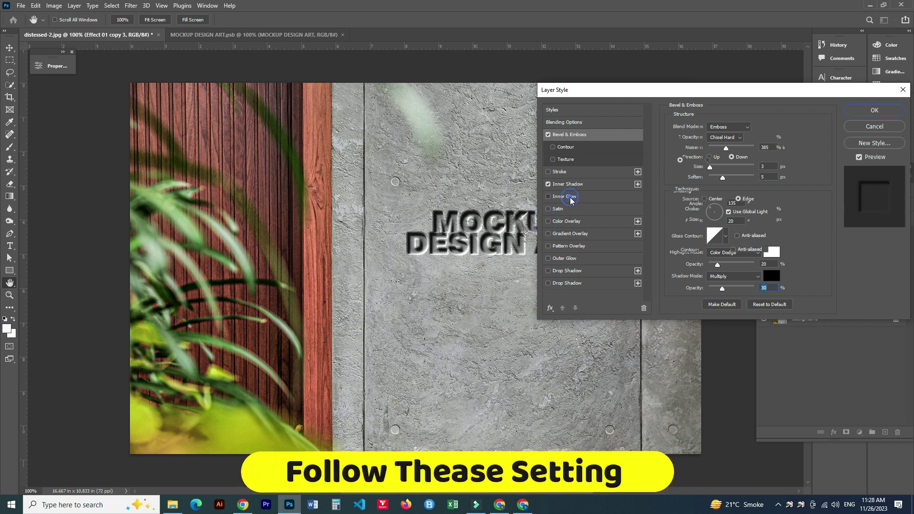
click(738, 126)
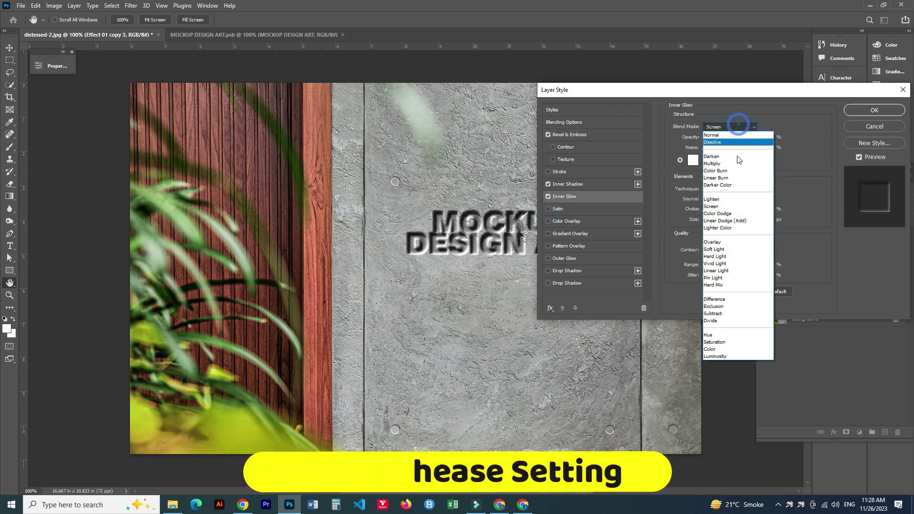
click(719, 176)
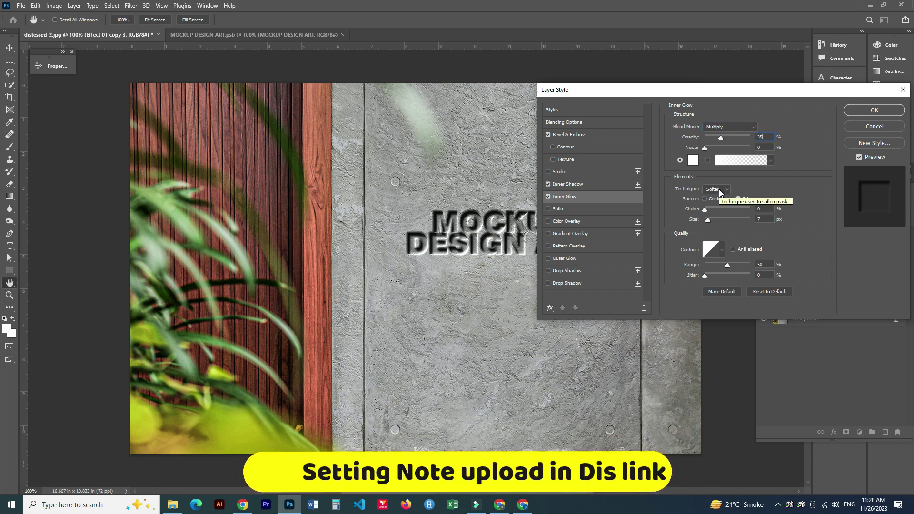
click(548, 196)
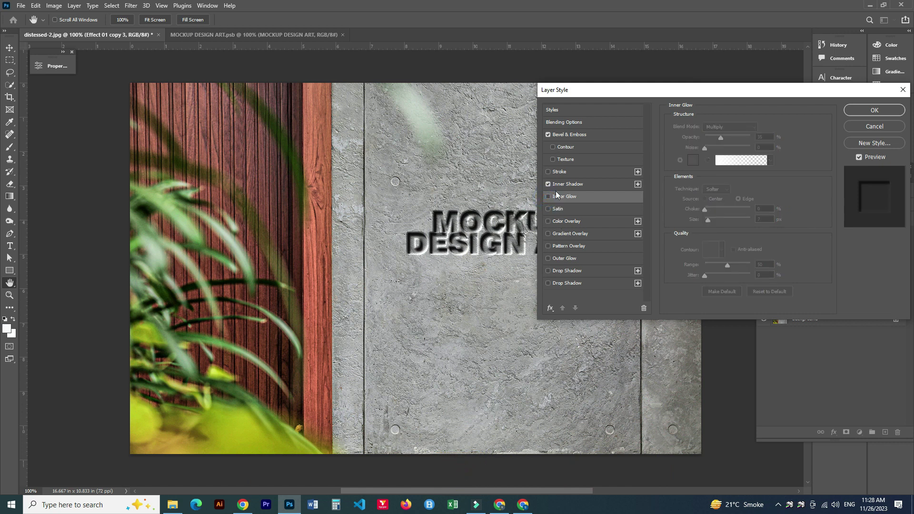
- Set the inner shadow to 35% opacity, 27 px distance and 7 px size, and apply the style
click(566, 183)
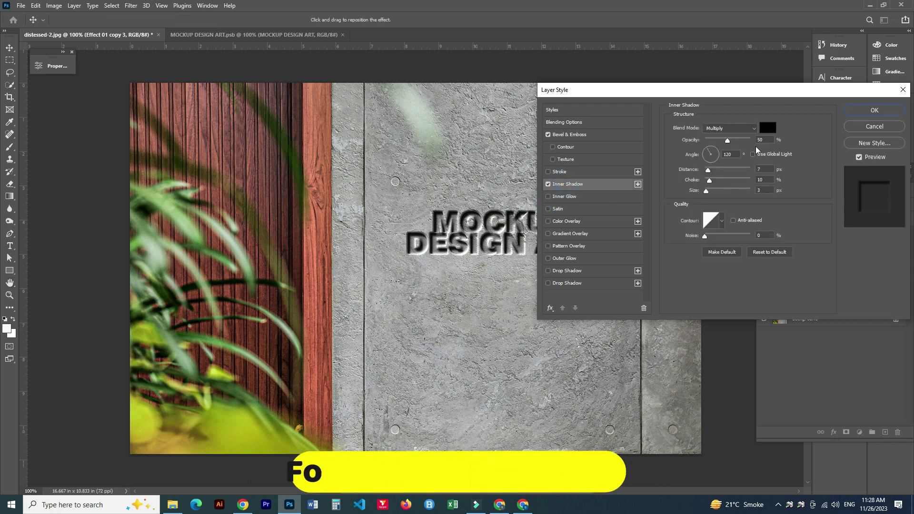
text(35)
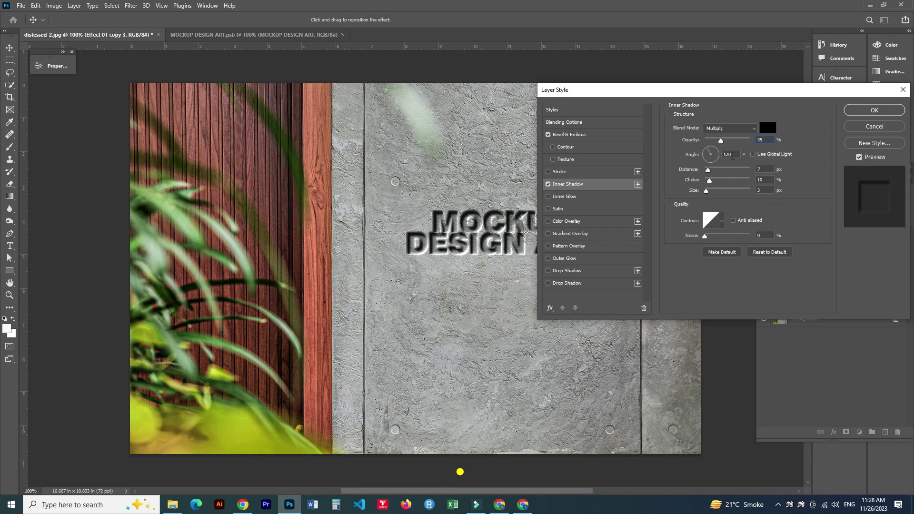
click(765, 169)
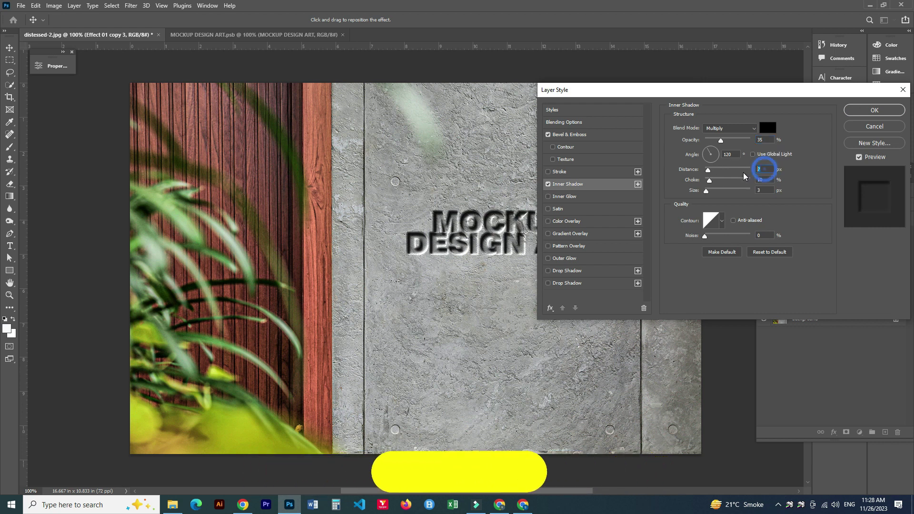
text(27)
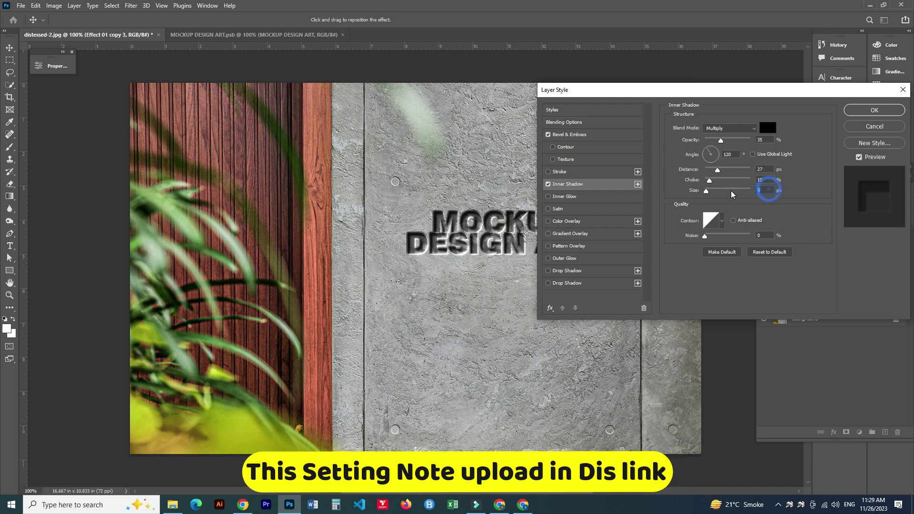
click(880, 112)
- Duplicate the layer as Effect 01 copy 4 and change its bevel to a Smooth Outer Bevel
key(ctrl+j)
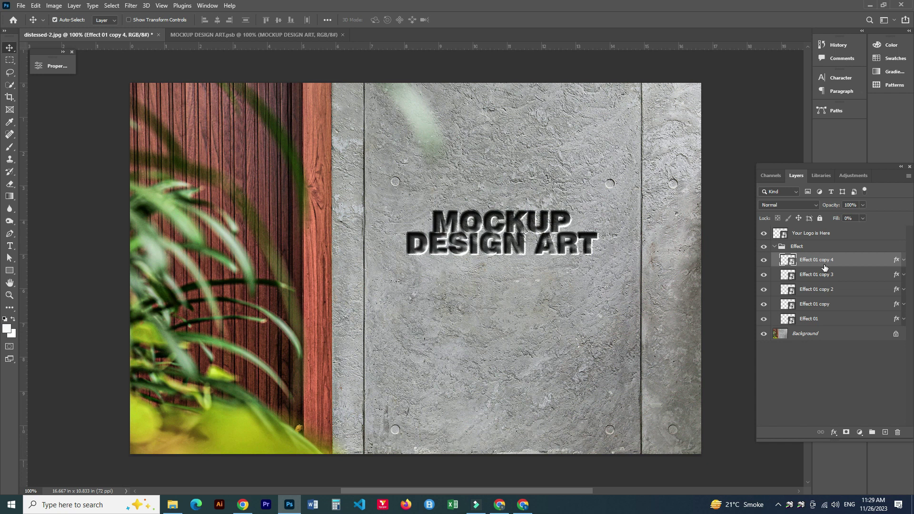
double_click(897, 259)
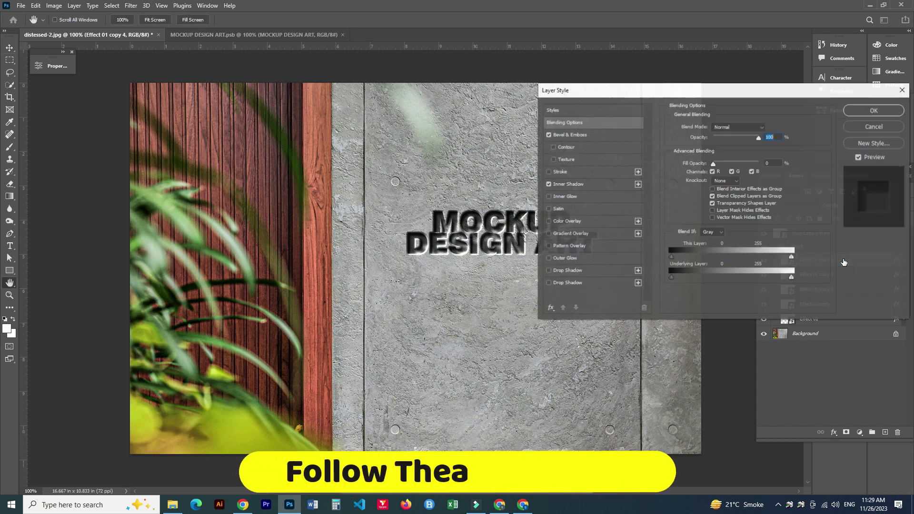
click(578, 136)
click(729, 127)
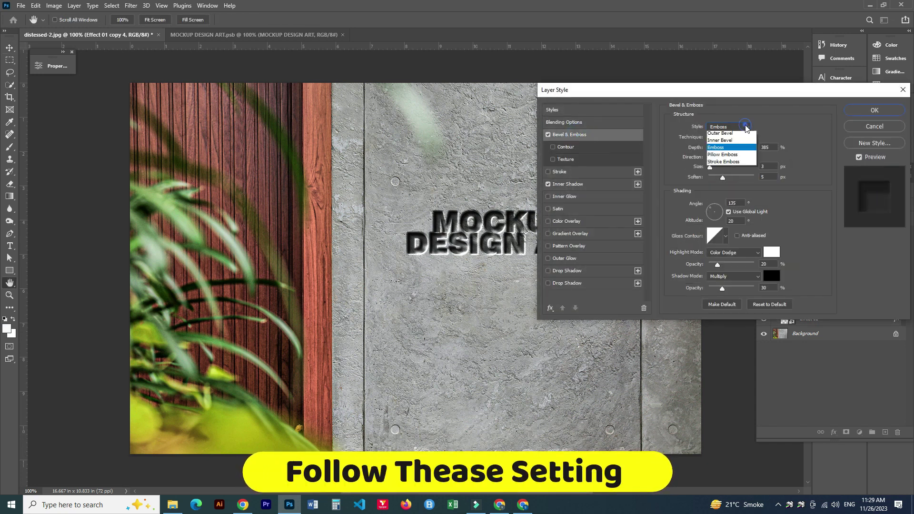
click(733, 138)
click(727, 143)
- Set the outer bevel to 100% depth, direction Up, 4 px size, -45° angle and 40° altitude
click(775, 147)
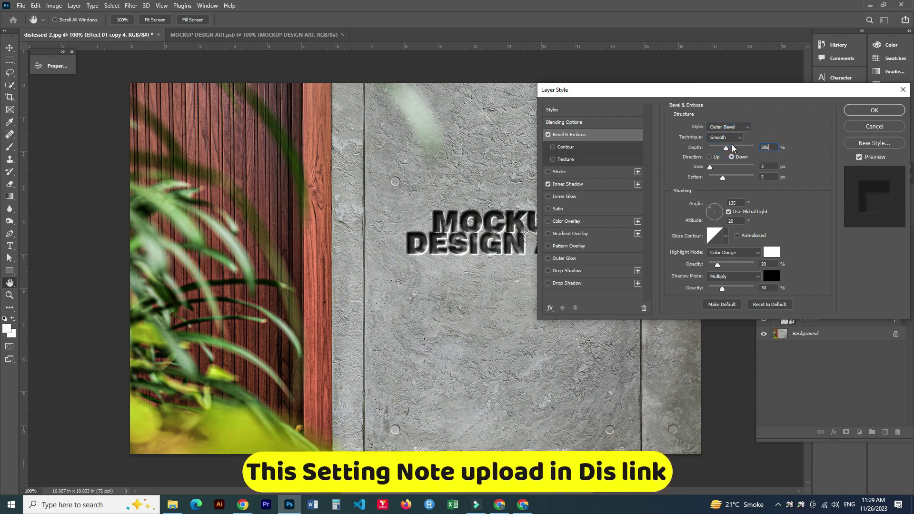
click(767, 147)
text(100)
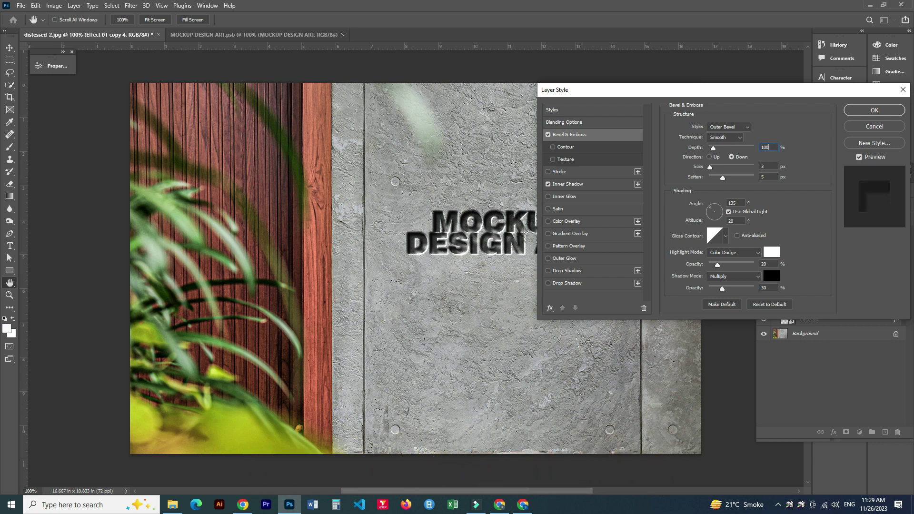
click(710, 157)
click(767, 167)
text(4)
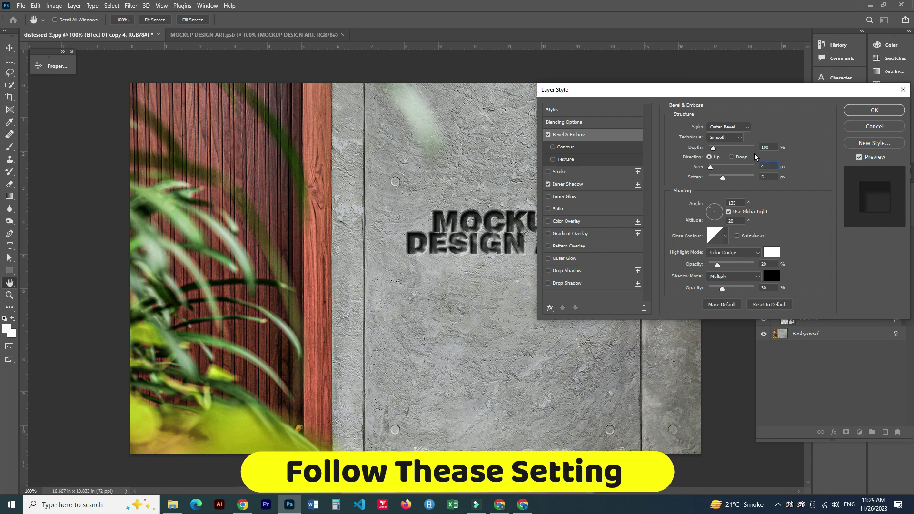
text(-45)
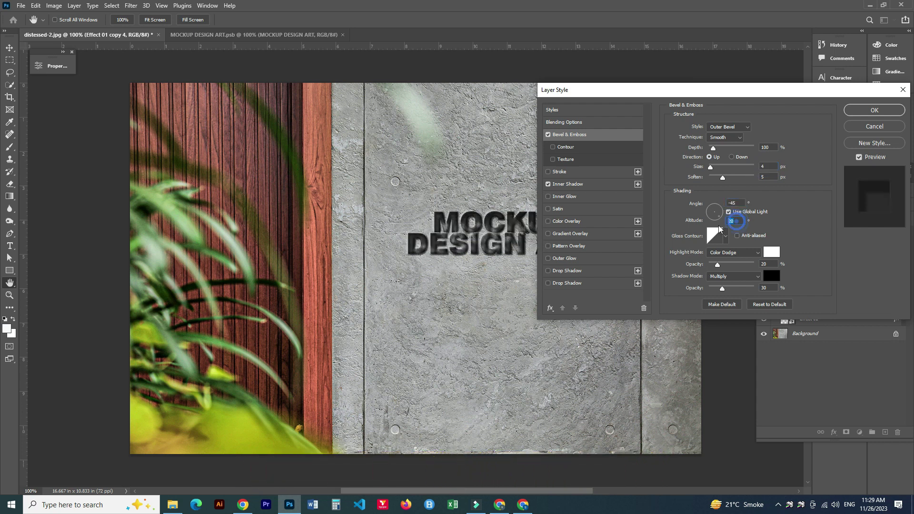
text(48)
- Use Screen highlights at 10% and shadows at 50% opacity, then apply the bevel
click(744, 253)
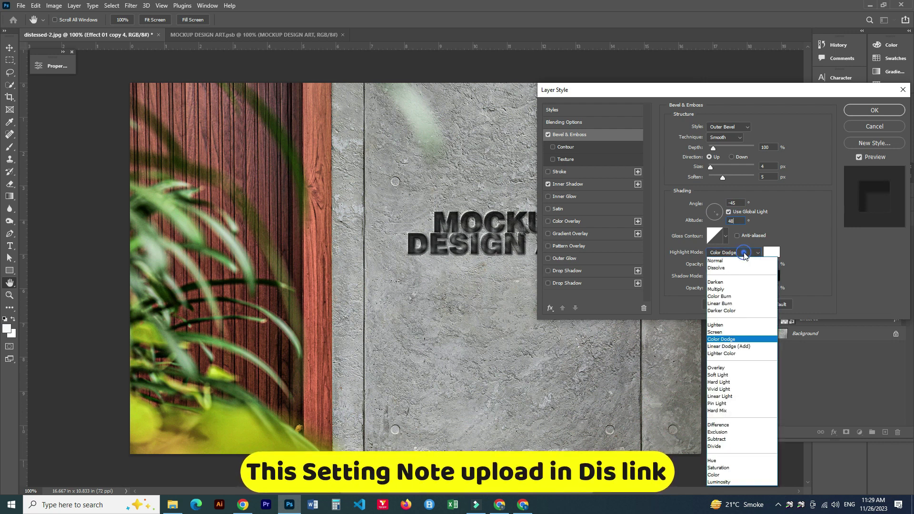
click(725, 332)
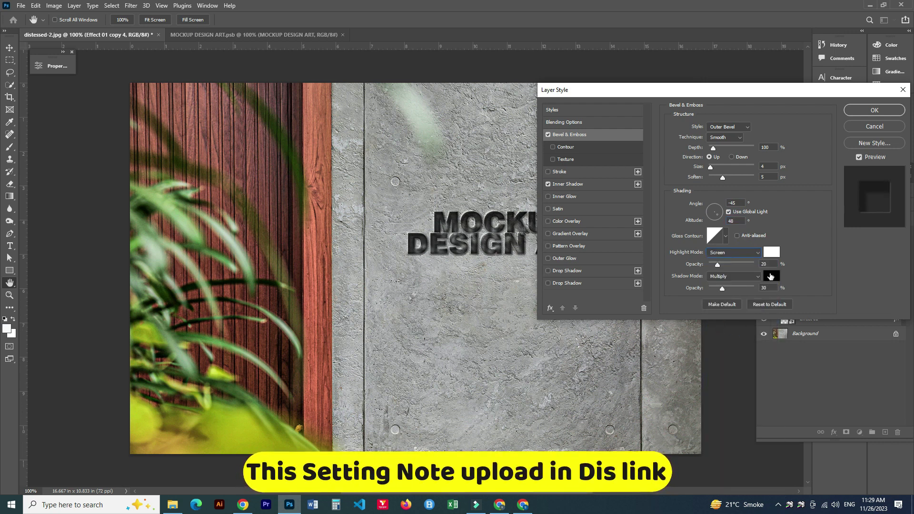
double_click(763, 264)
text(10)
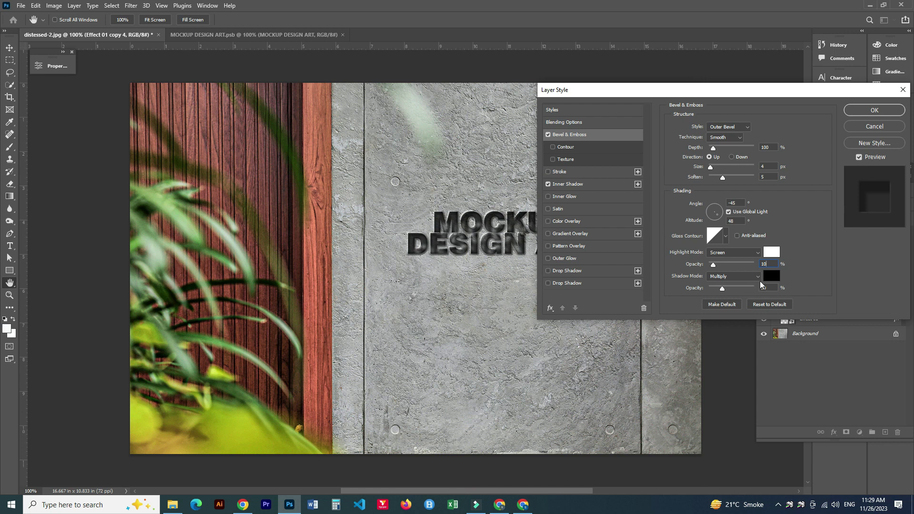
double_click(763, 288)
text(5)
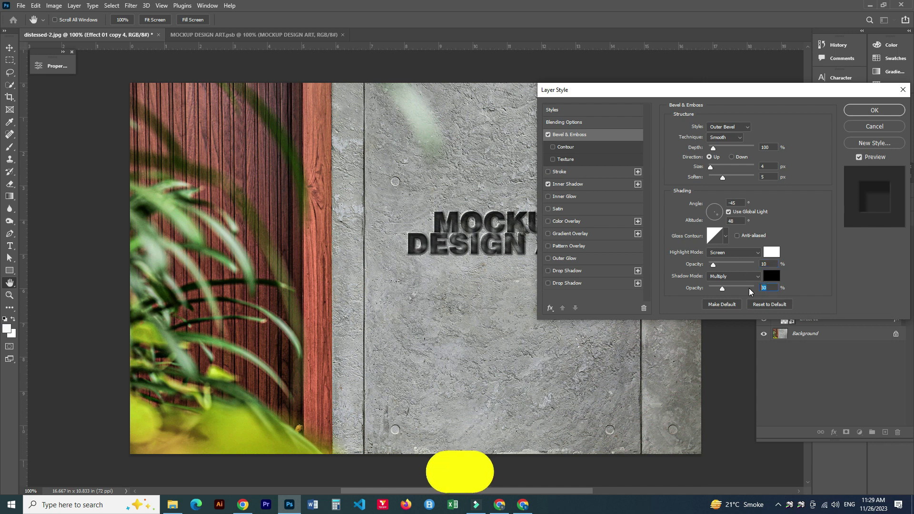
text(0)
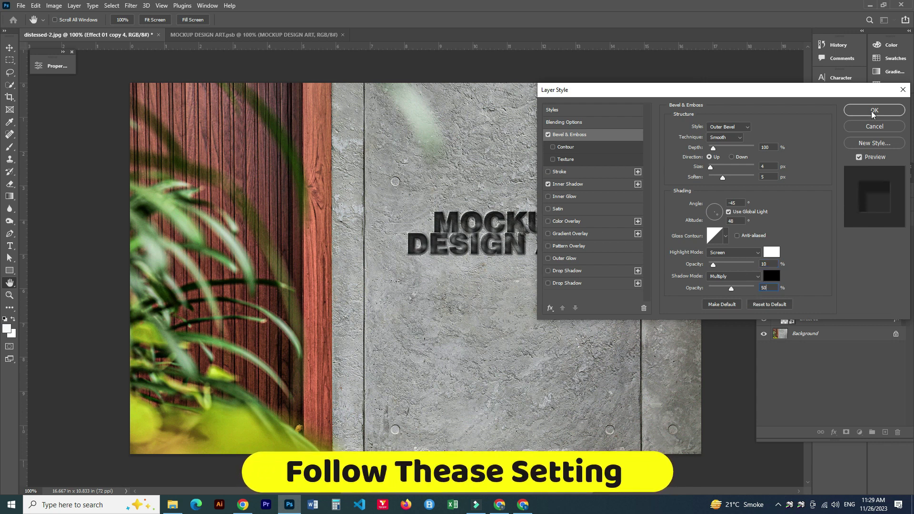
click(876, 112)
- Raise the bevel highlight opacity of Effect 01 copy 4 to 14%
click(777, 248)
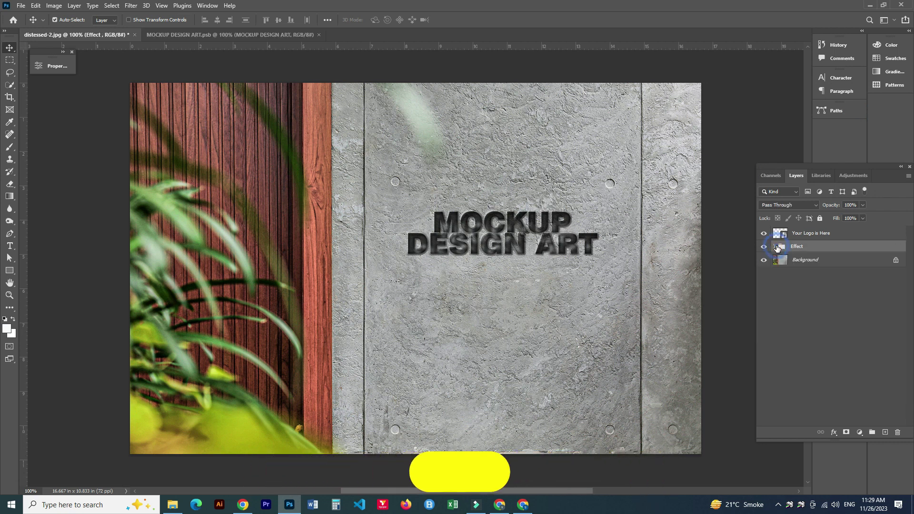
click(817, 266)
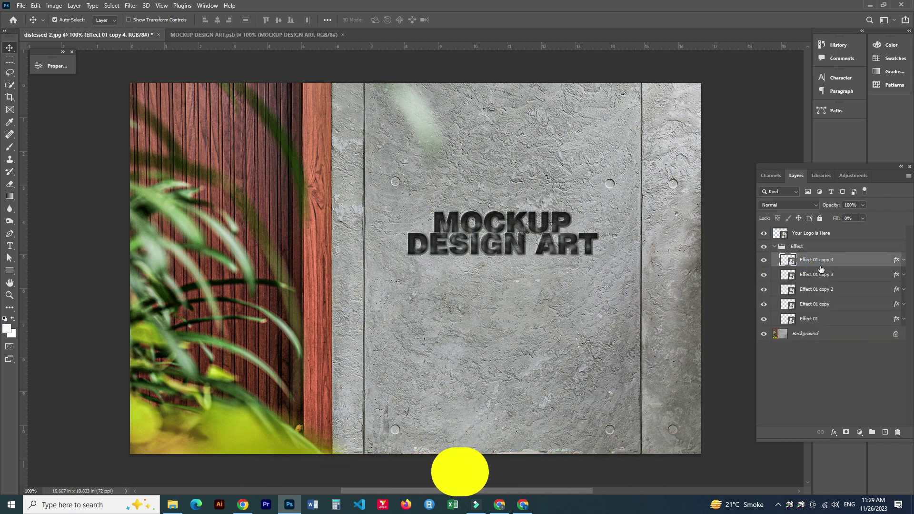
double_click(852, 261)
click(571, 134)
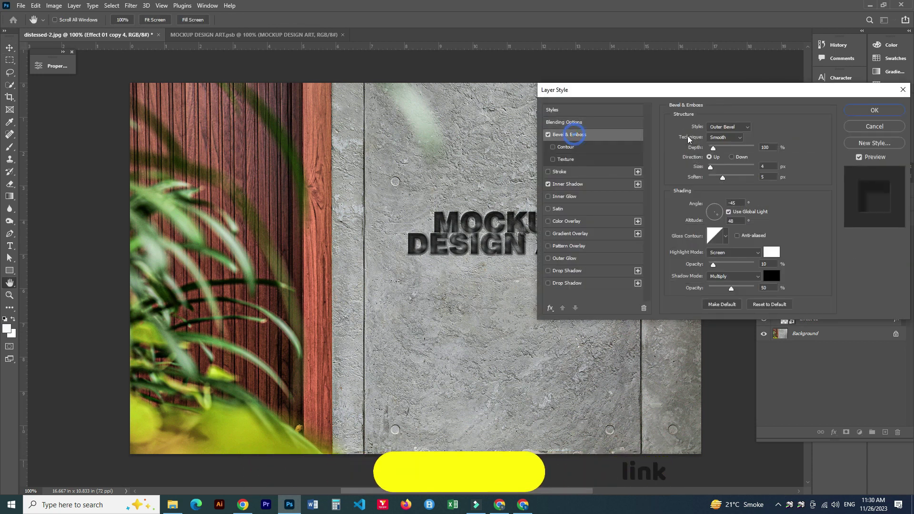
mouse_move(716, 265)
mouse_down()
mouse_move(751, 287)
mouse_move(731, 289)
mouse_up()
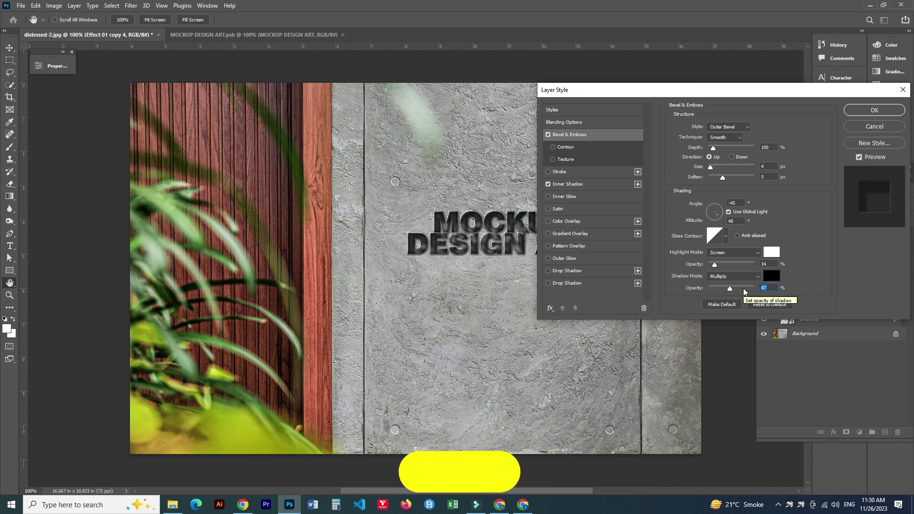
text(50)
- Try red, pink, white, grey and cyan Color Overlay tints, then turn Color Overlay off
click(580, 221)
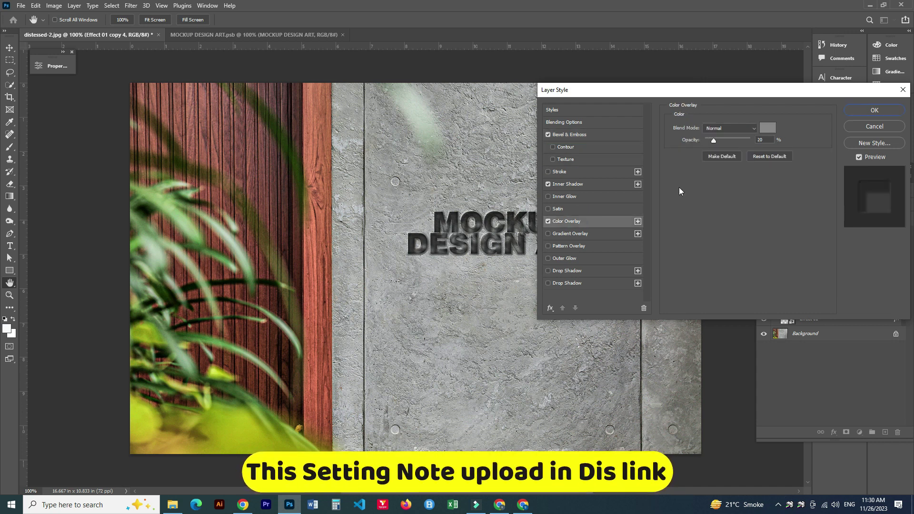
click(771, 129)
click(739, 312)
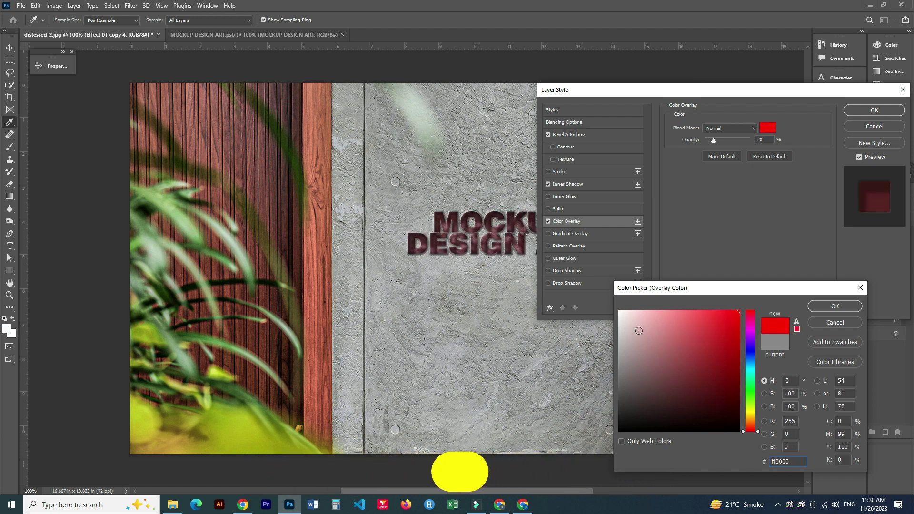
click(628, 318)
drag(613, 311, 606, 309)
drag(621, 349, 617, 352)
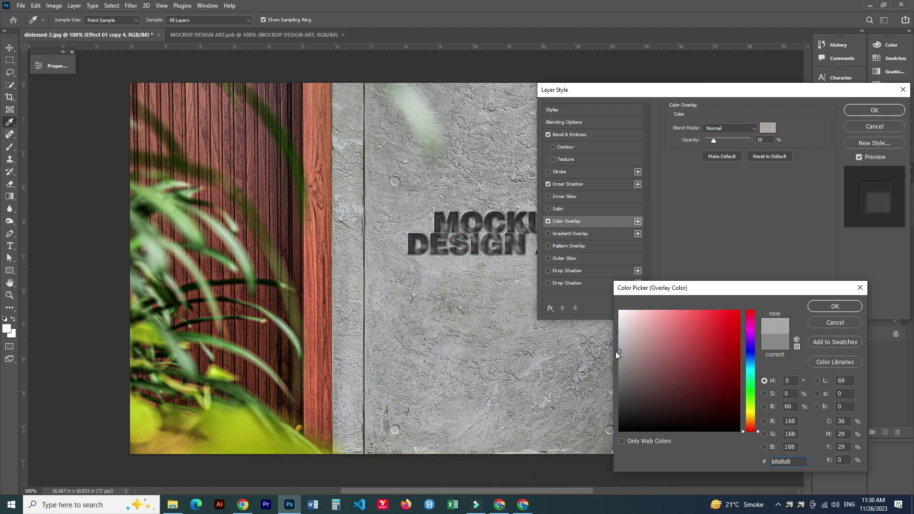
drag(627, 314, 607, 301)
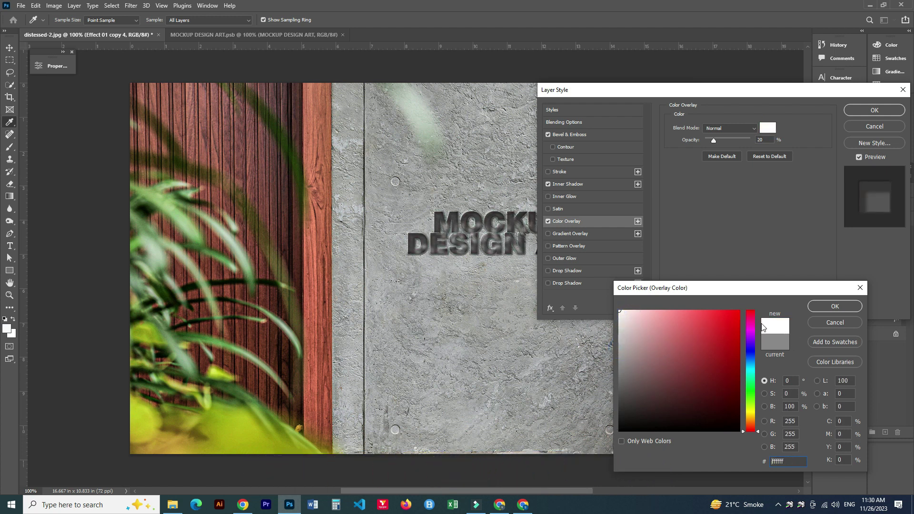
click(741, 311)
drag(749, 320, 753, 383)
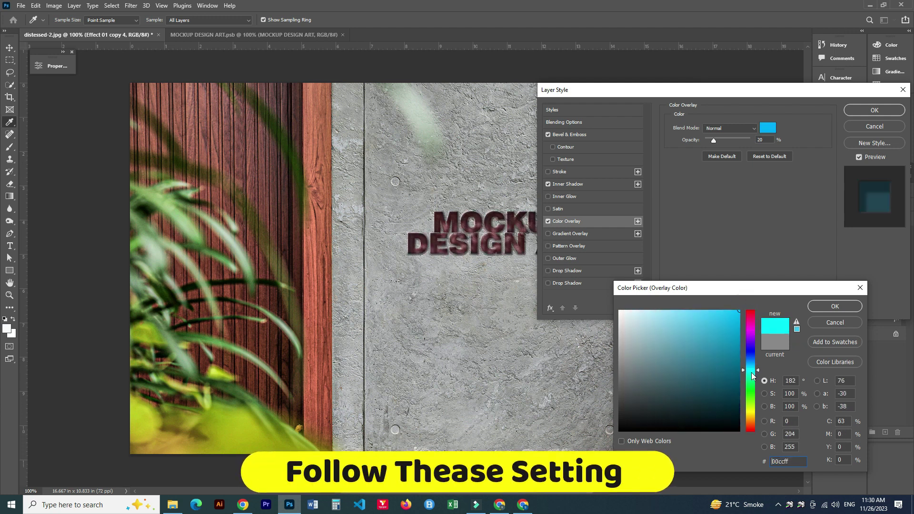
click(835, 307)
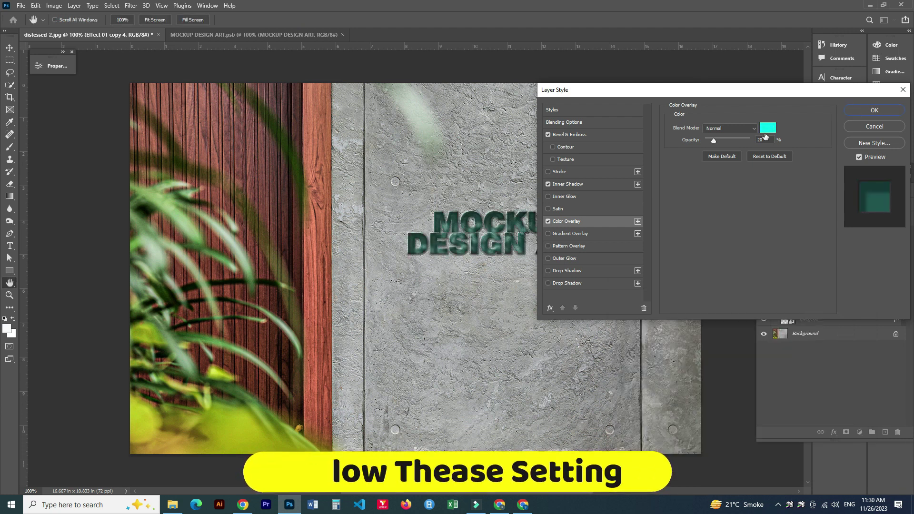
click(548, 220)
- Give Effect 01 copy 2 a peach-orange (ffc860) Color Overlay and collapse the Effect group
click(862, 110)
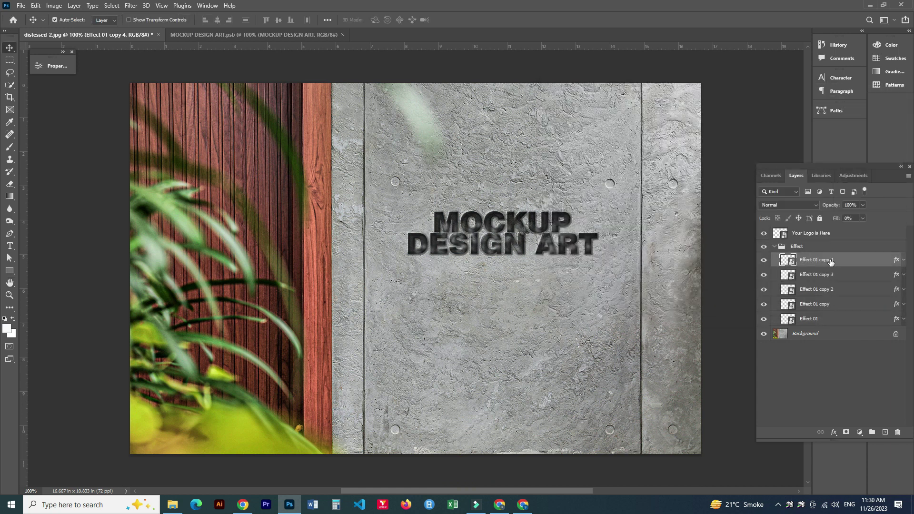
click(844, 290)
double_click(844, 291)
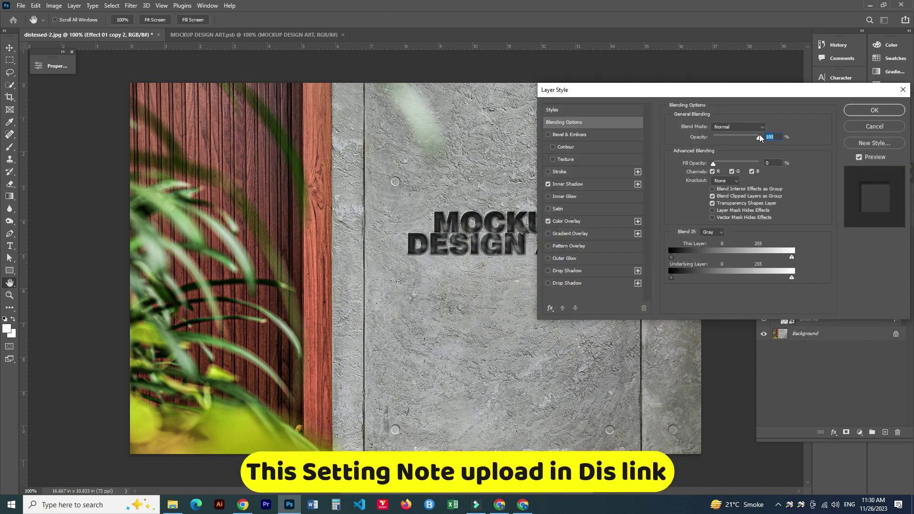
click(576, 221)
click(768, 128)
click(739, 311)
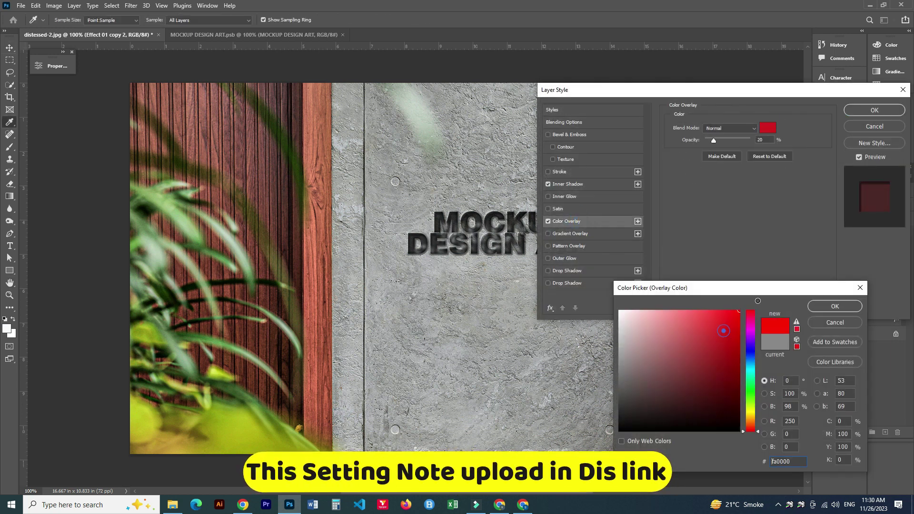
click(672, 311)
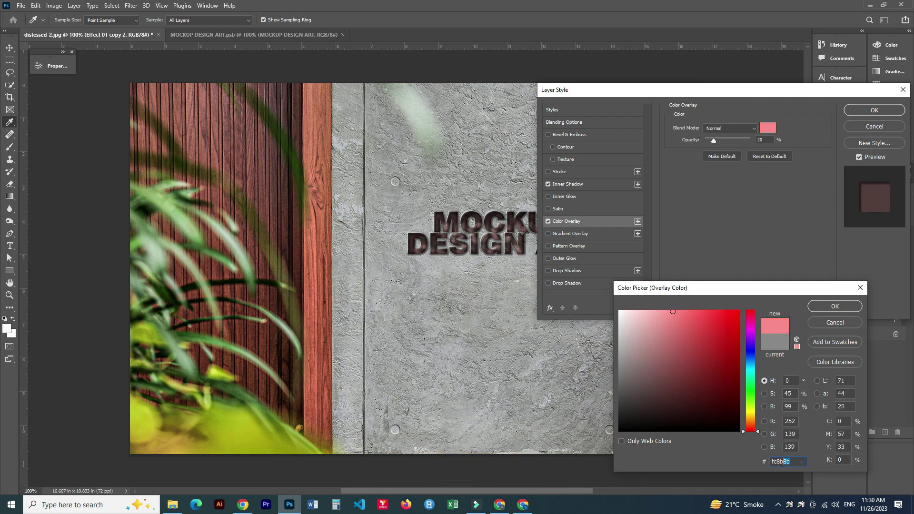
text(ffc)
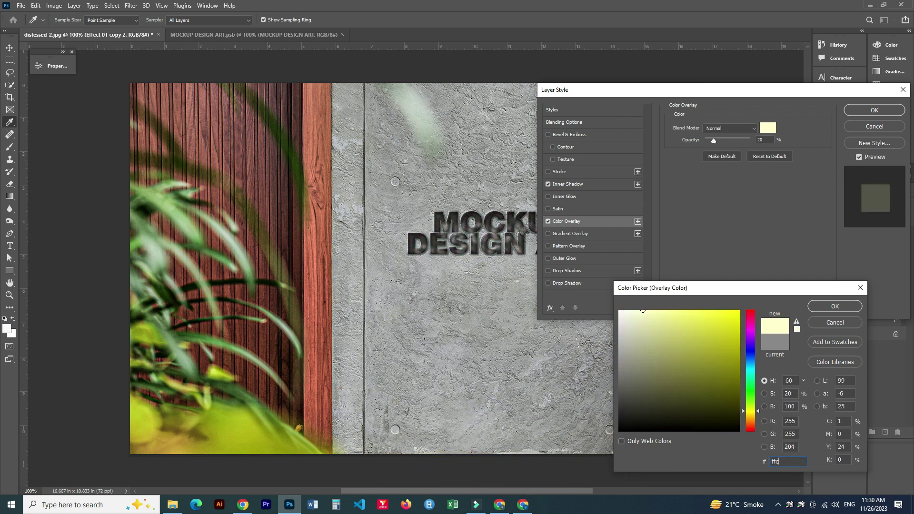
text(860)
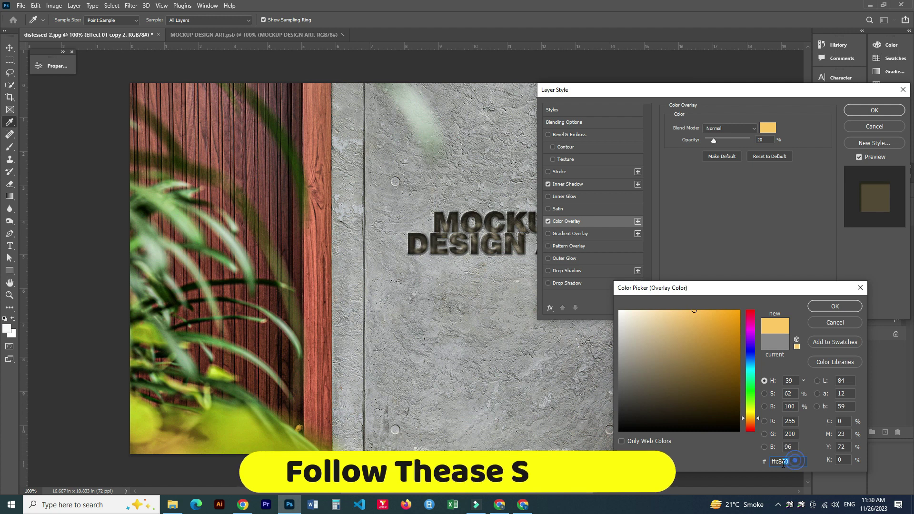
text(6)
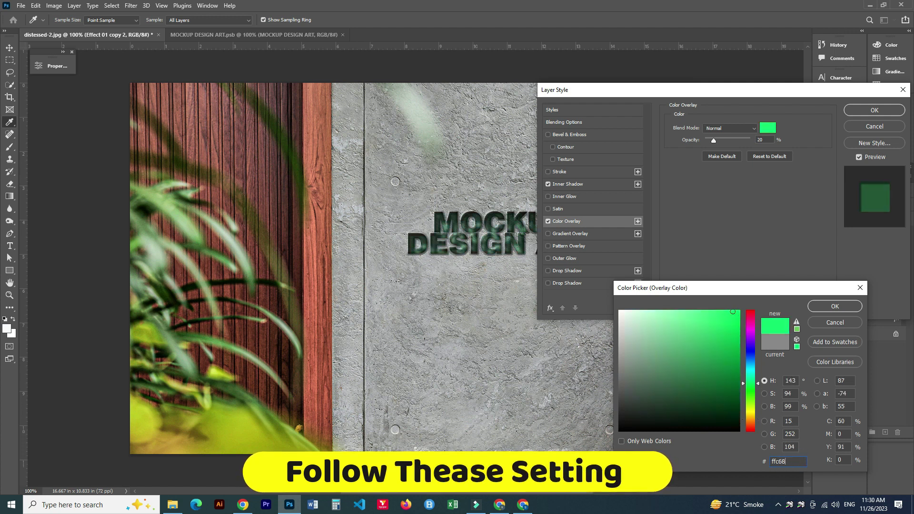
text(0)
click(844, 305)
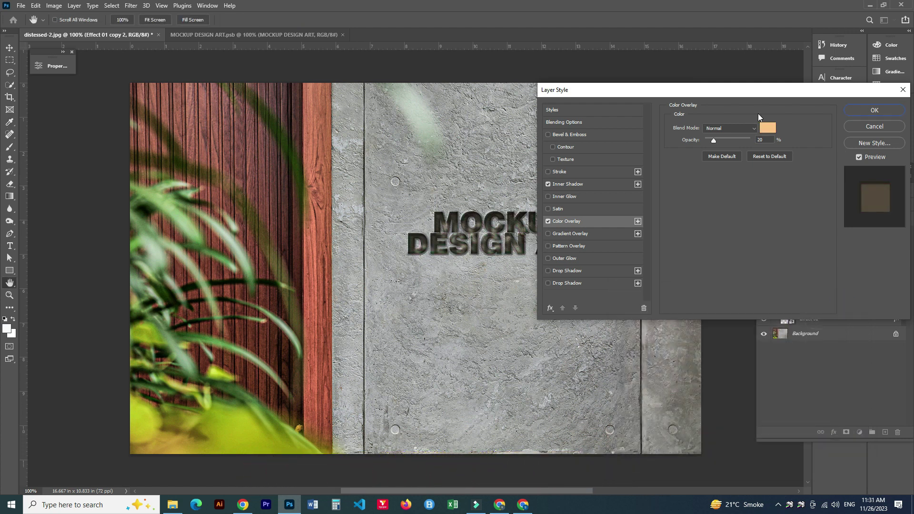
click(886, 109)
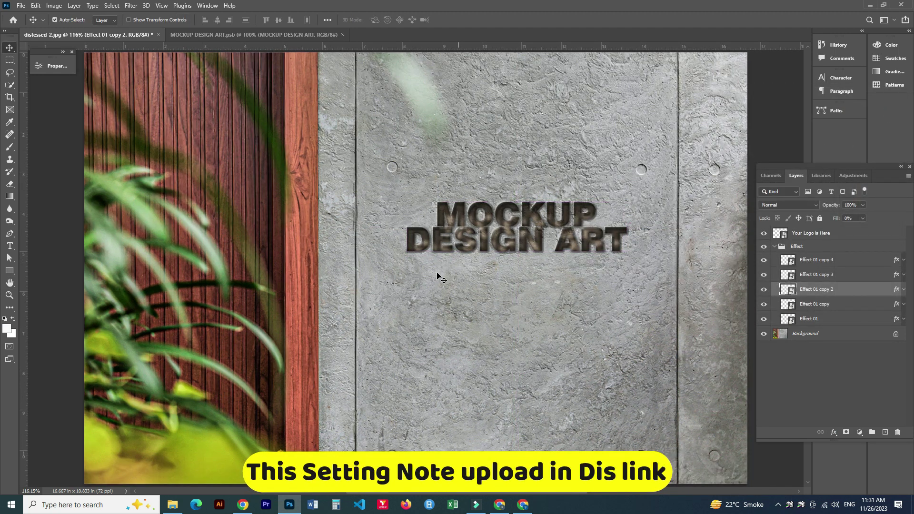
scroll(438, 271, down, 3)
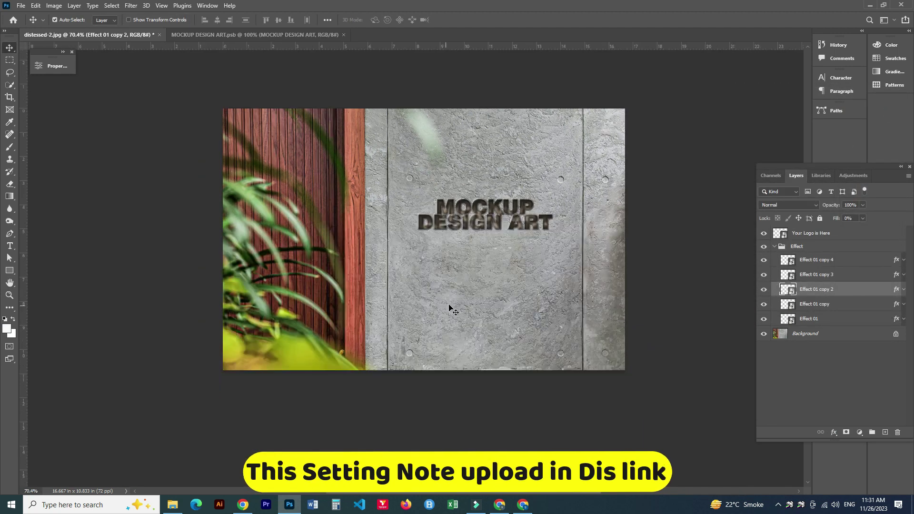
click(774, 246)
- Open the logo smart object and replace MOCKUP DESIGN ART with the text PHOTOSHOP
double_click(784, 235)
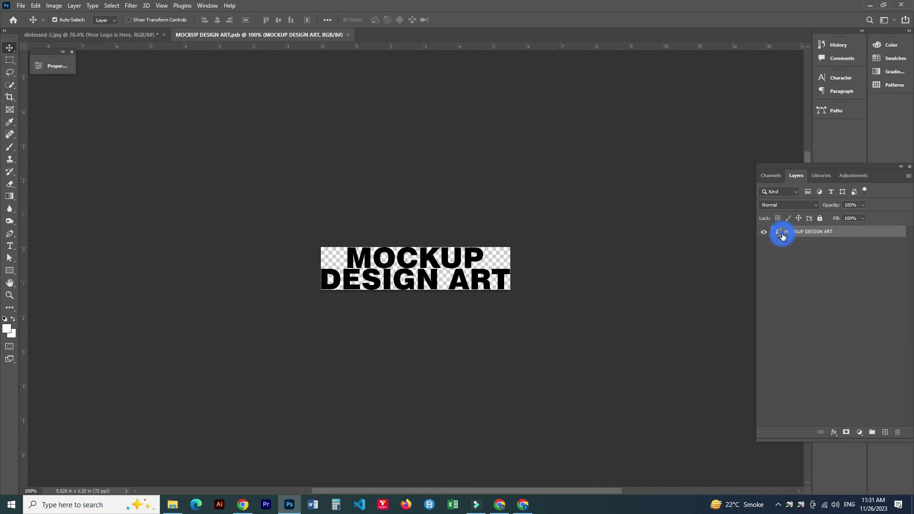
double_click(409, 259)
key(BackSpace)
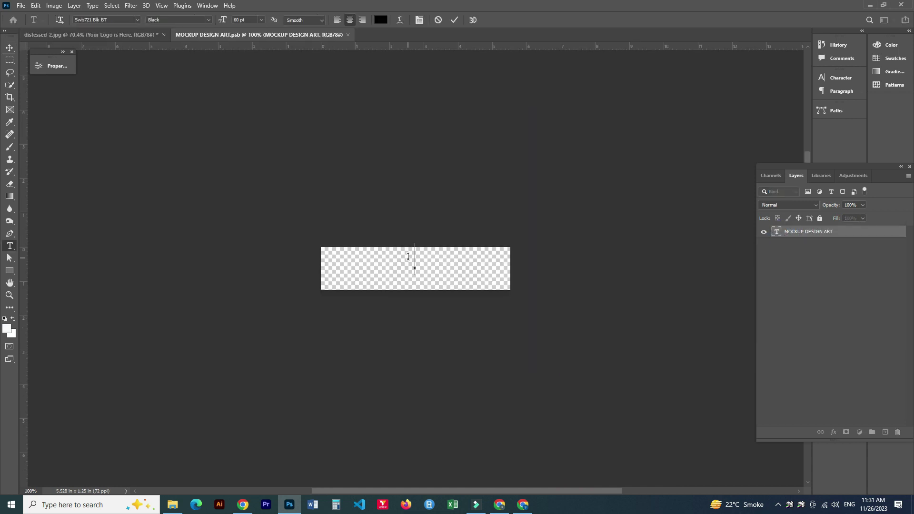
text(PHO)
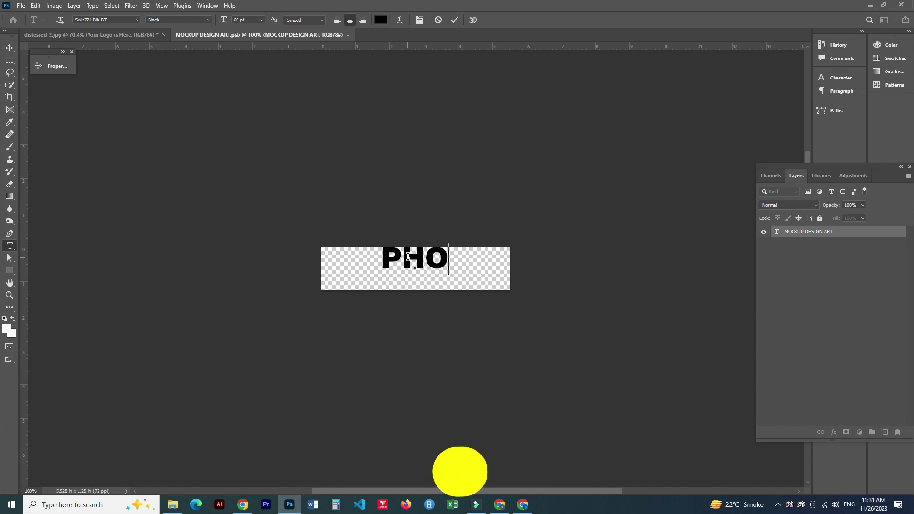
text(TOSHOP)
click(10, 48)
- Nudge the PHOTOSHOP text down, resize it to fit the canvas, and save the smart object
drag(399, 267, 399, 277)
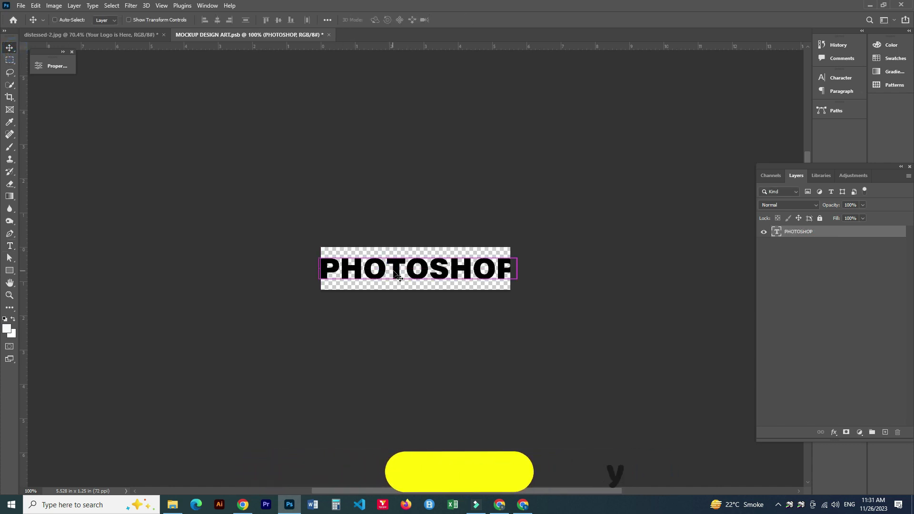
key(ctrl+t)
drag(517, 272, 511, 272)
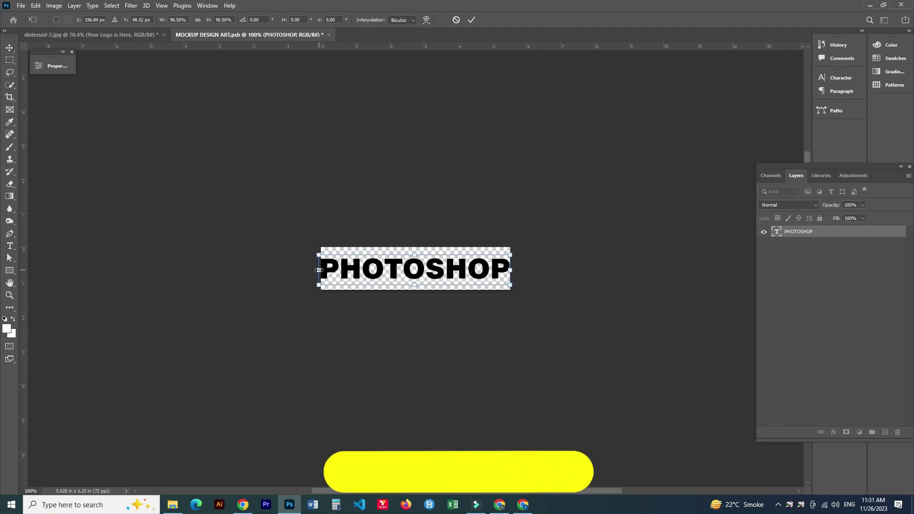
key(Return)
key(ctrl+s)
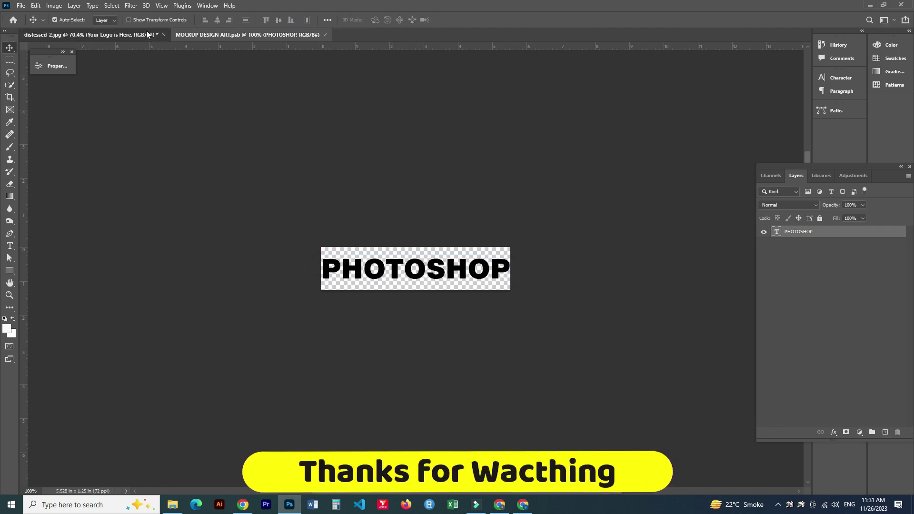